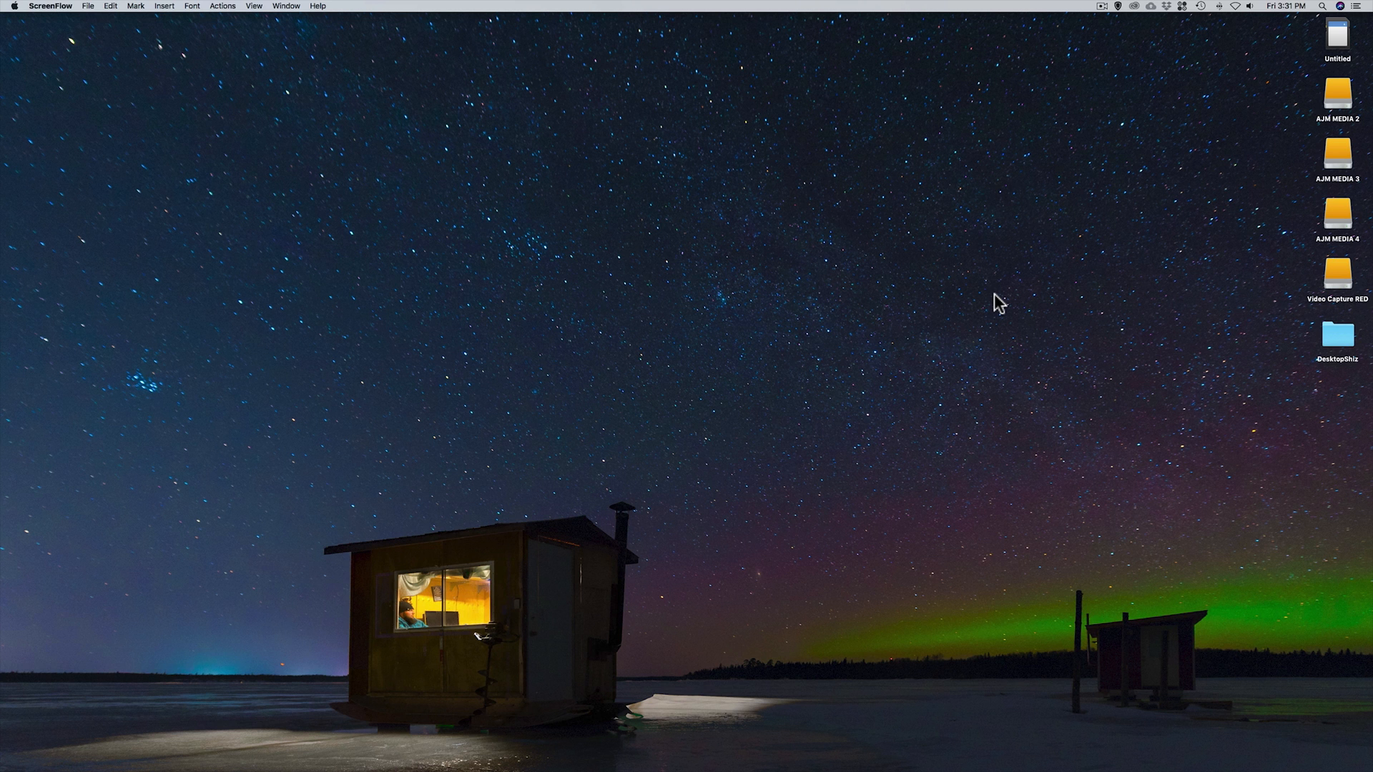
Switch to Lightroom and convert the foggy tree photo to the Black & White treatment.
mouse_move(1021, 762)
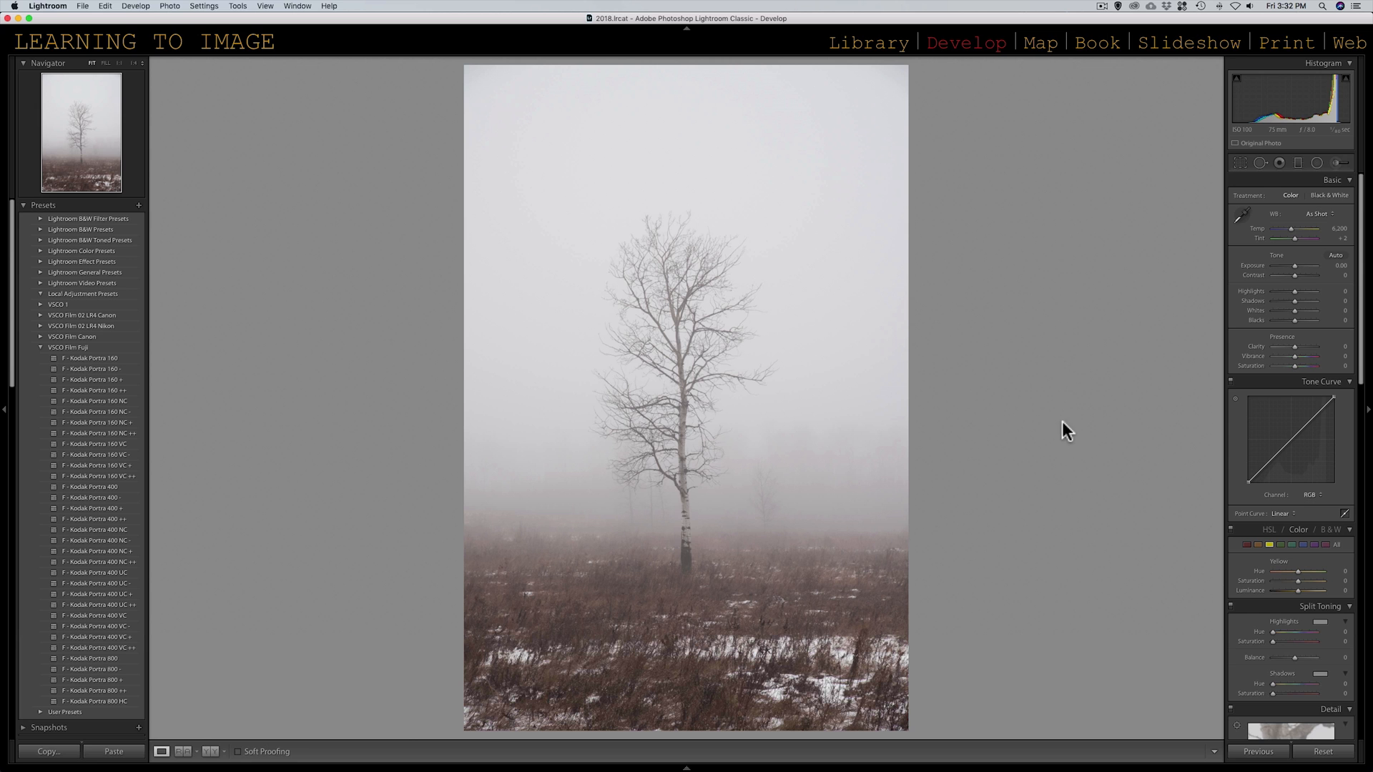
click(1329, 191)
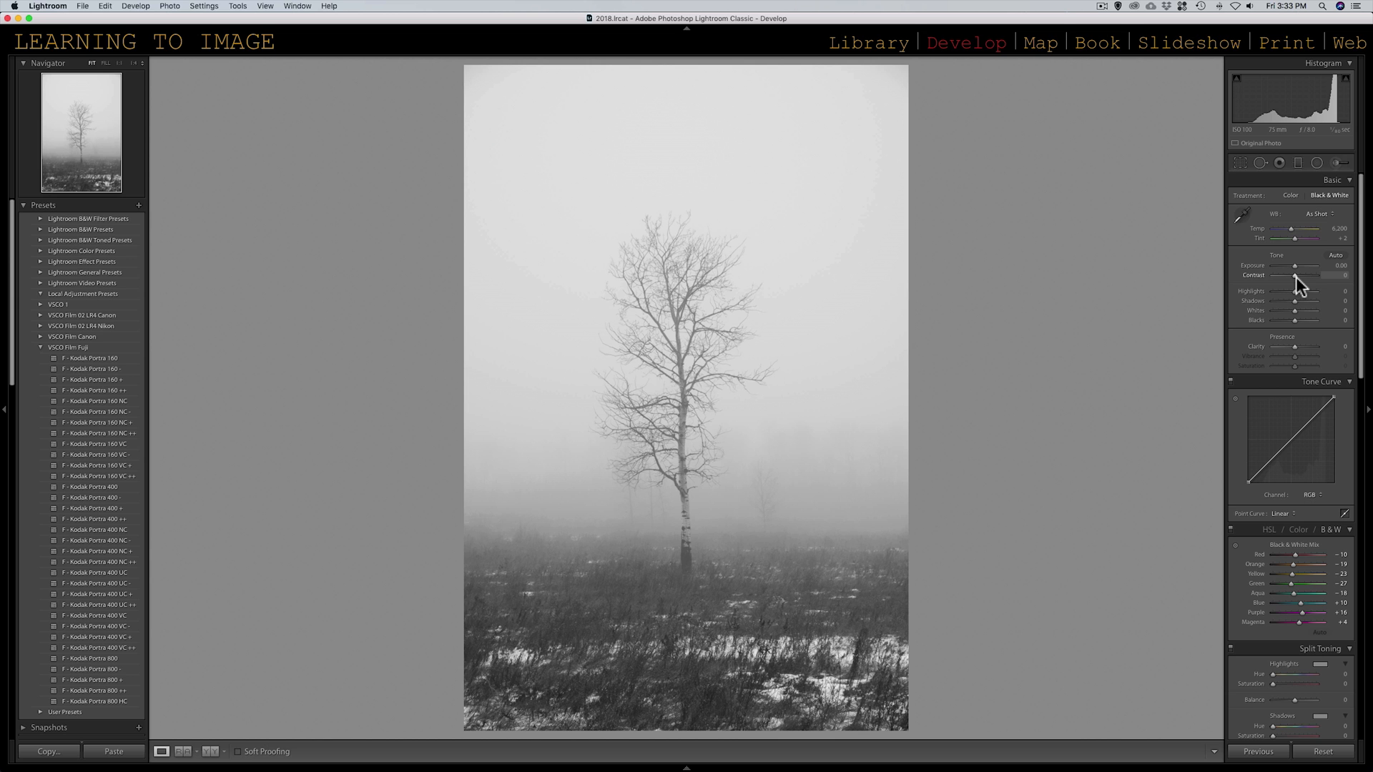
Try Contrast at +100 and a slightly lower Exposure, resetting each to its default.
drag(1296, 276, 1371, 282)
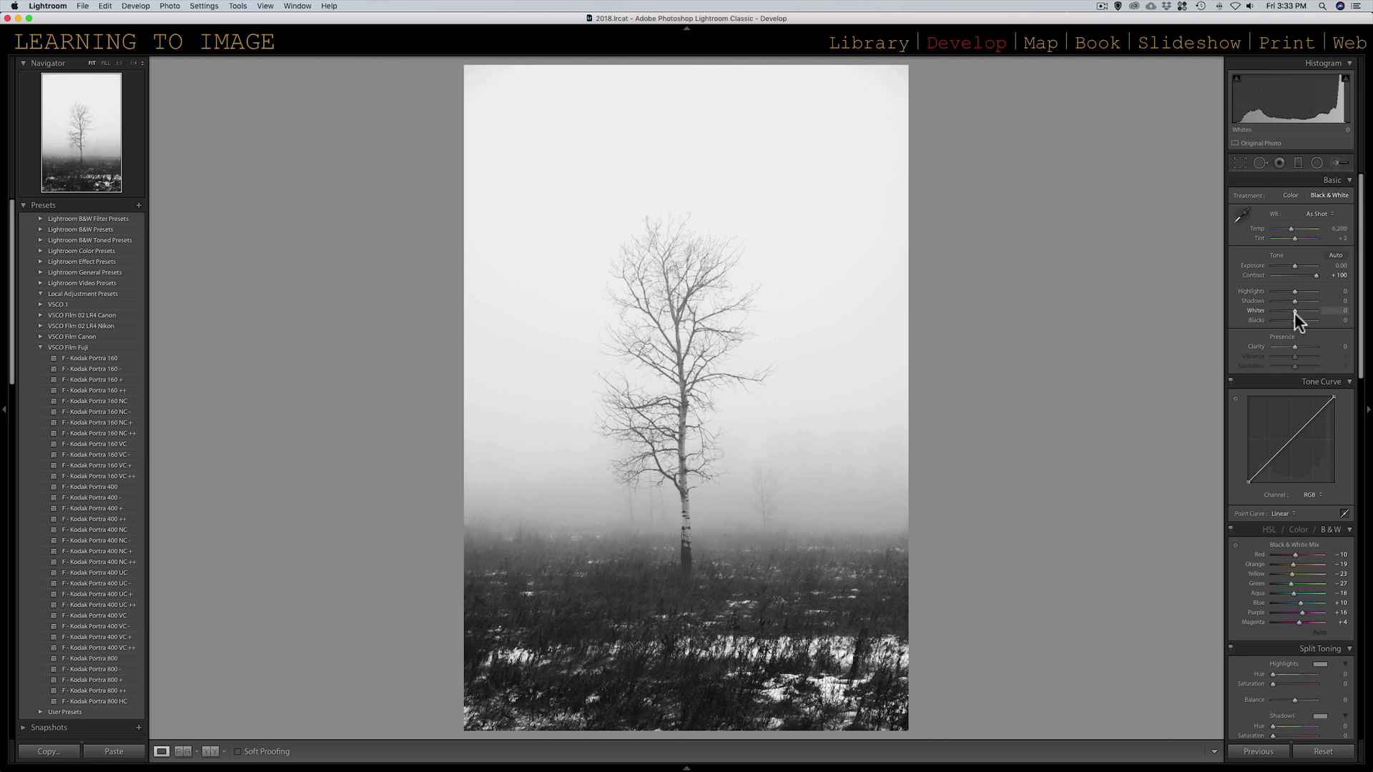
double_click(1315, 276)
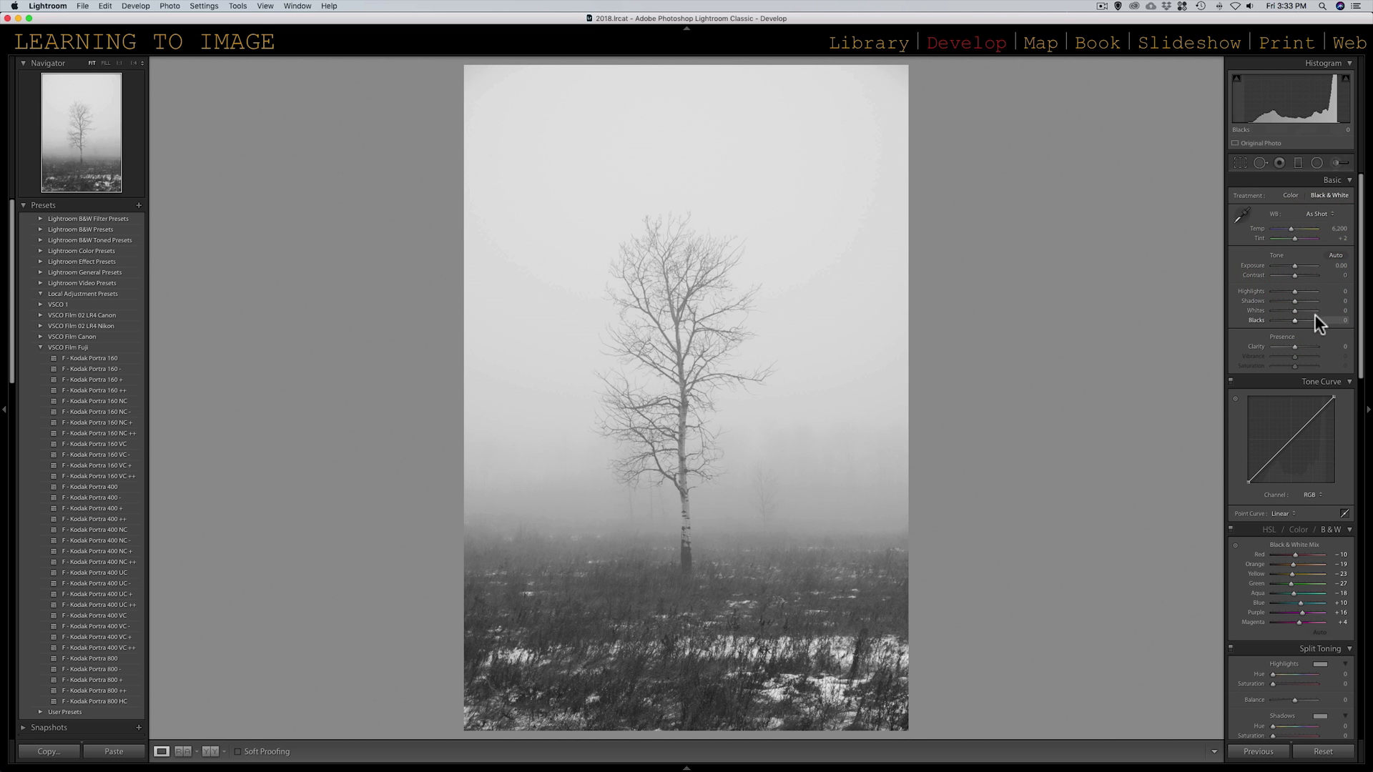
drag(1296, 264, 1294, 265)
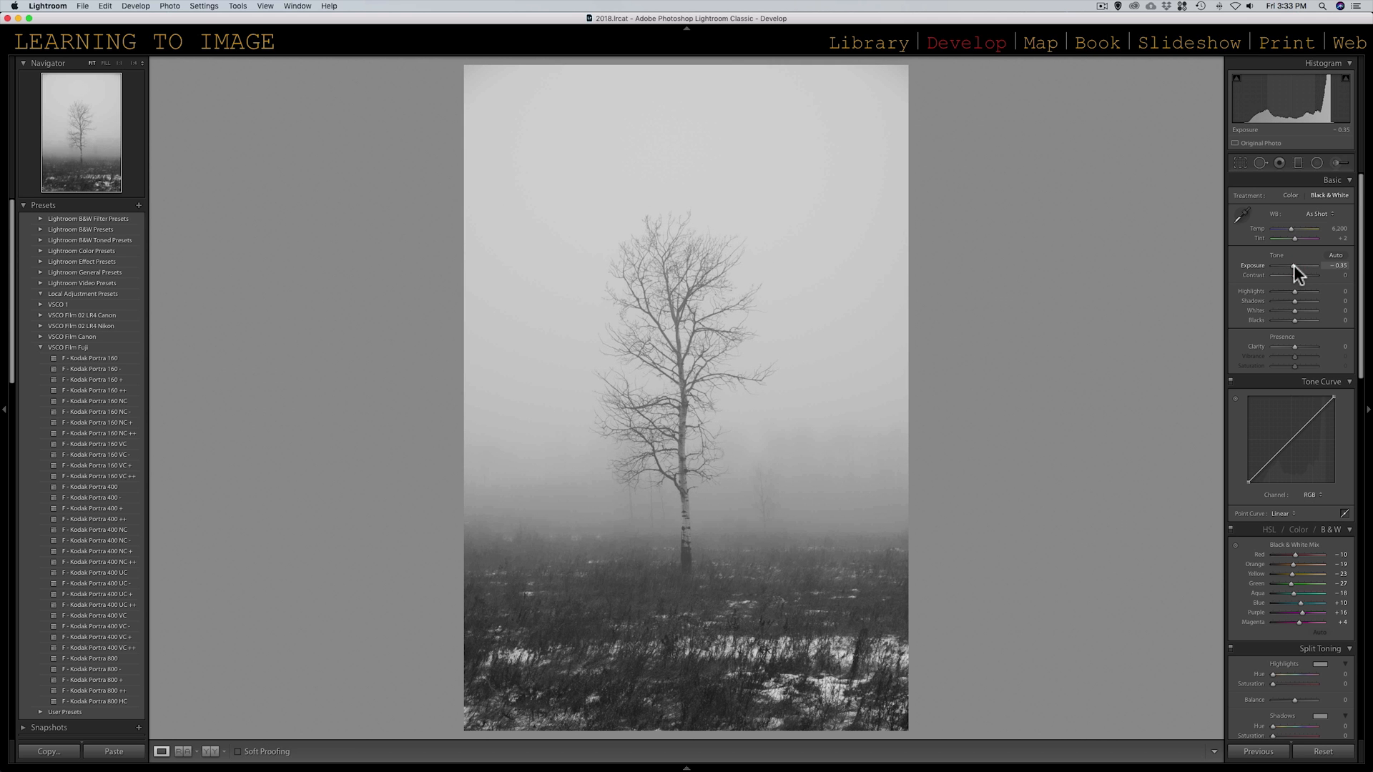
double_click(1294, 267)
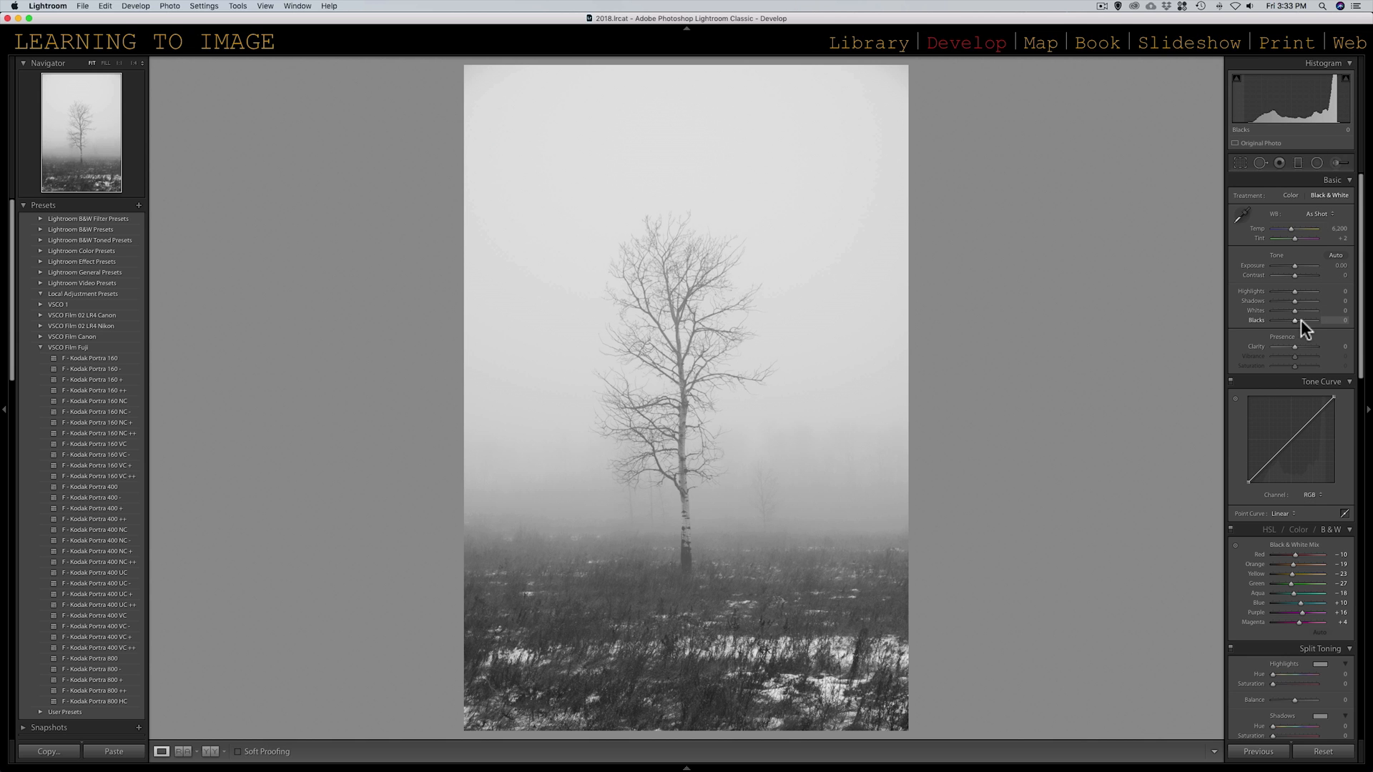
Set Blacks to −60 and Whites to +63 using the clipping preview.
key(alt)
drag(1294, 320, 1294, 319)
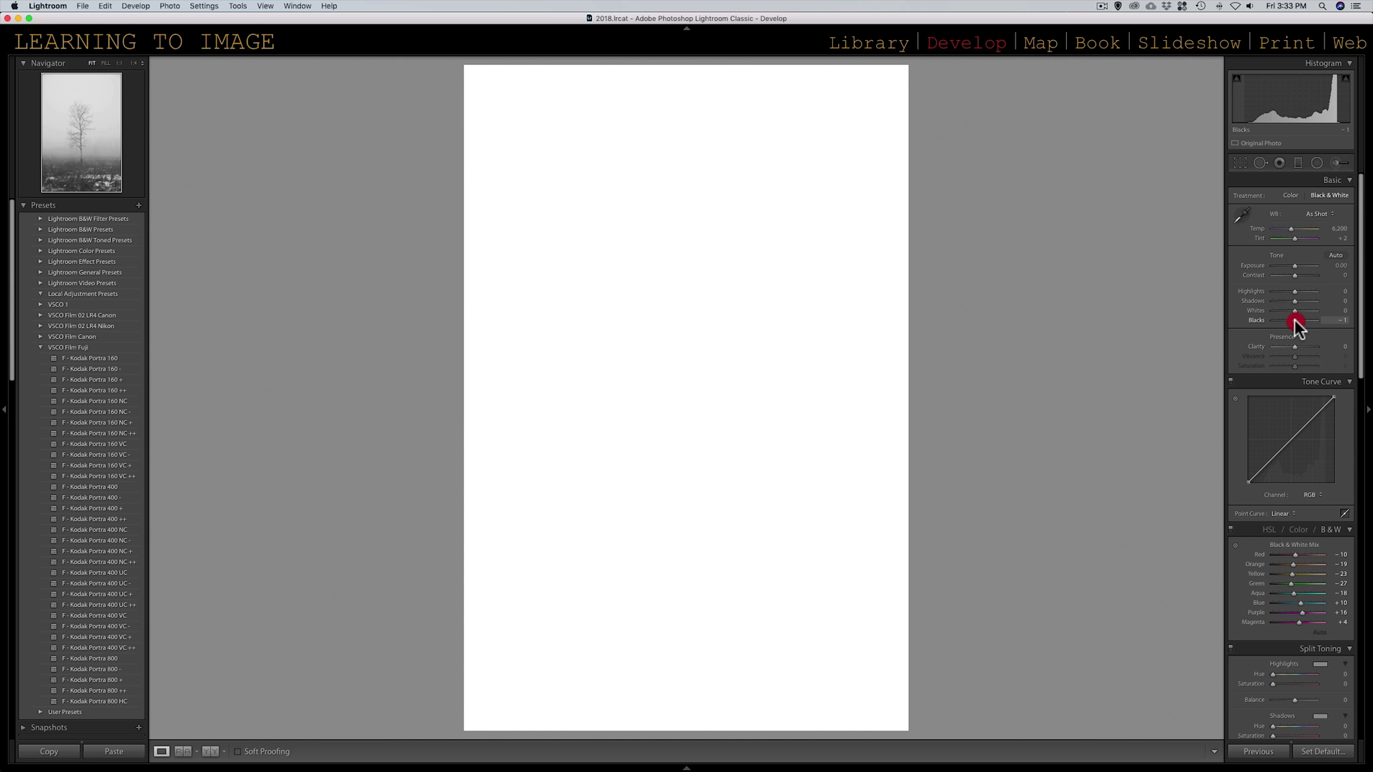
drag(1294, 318, 1122, 320)
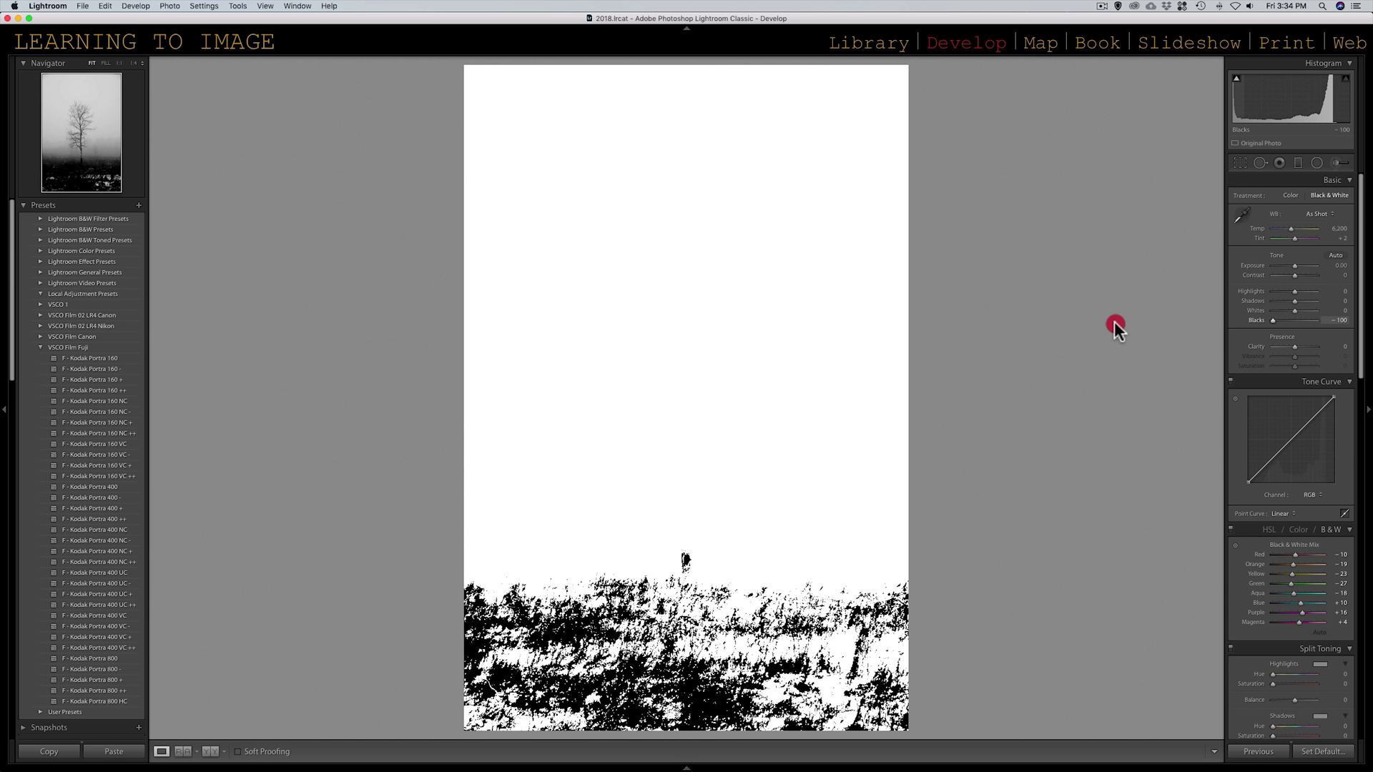
drag(1266, 323, 1281, 317)
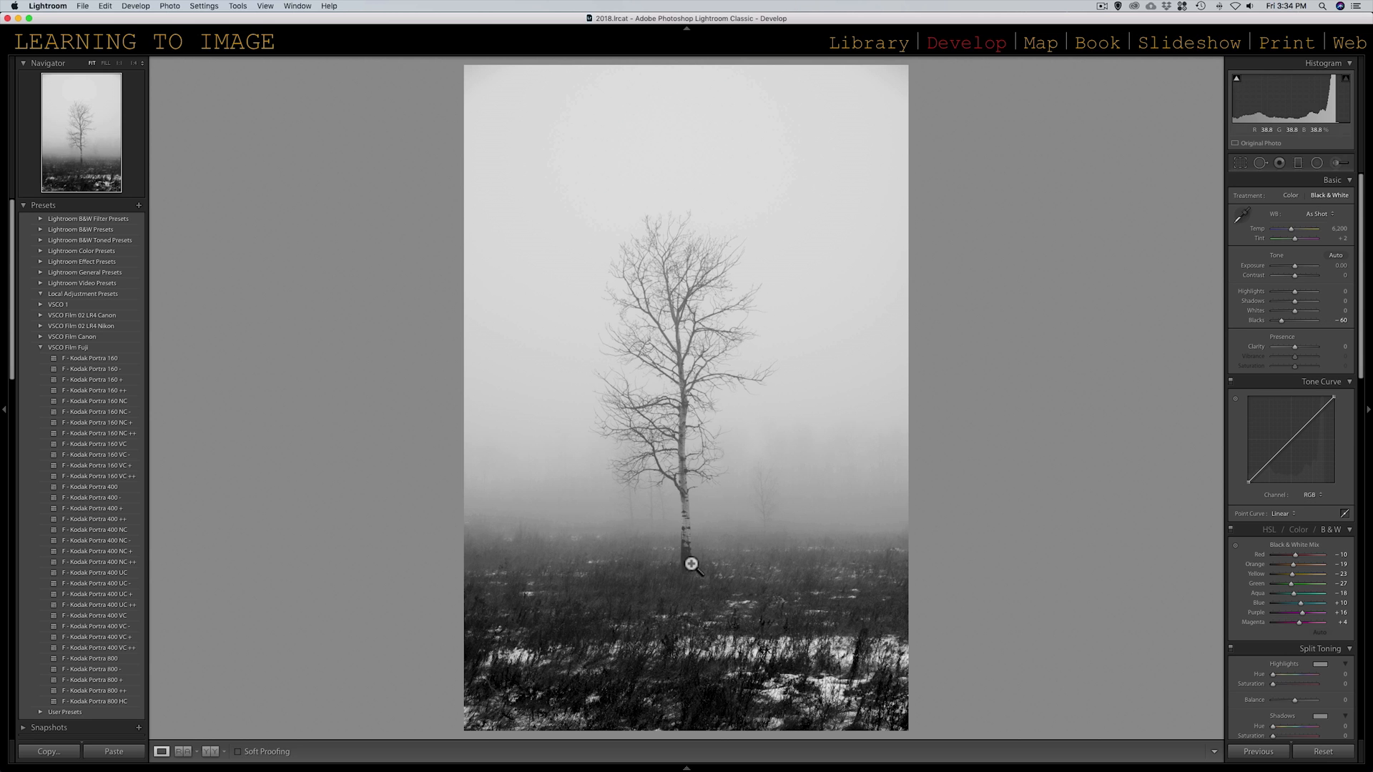
alt+click(1295, 311)
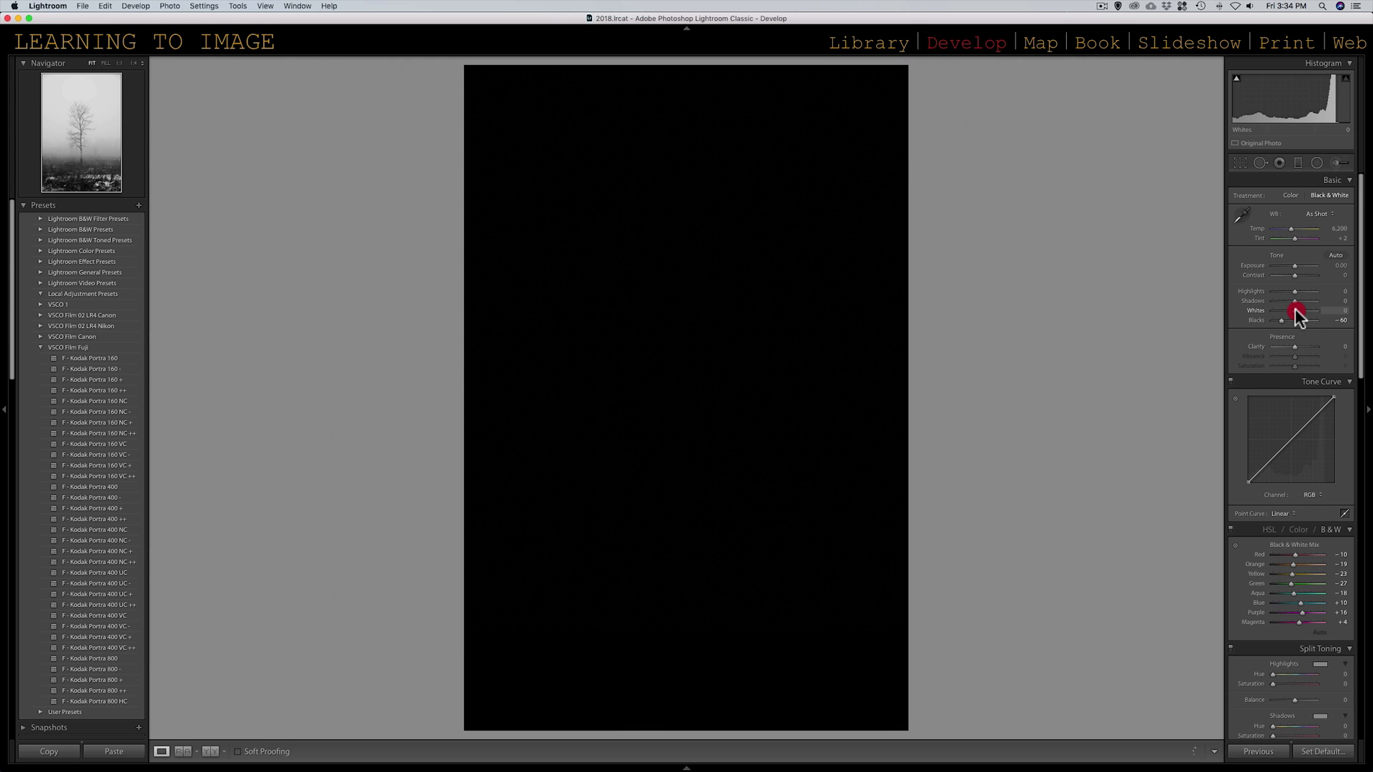
drag(1295, 311, 1308, 315)
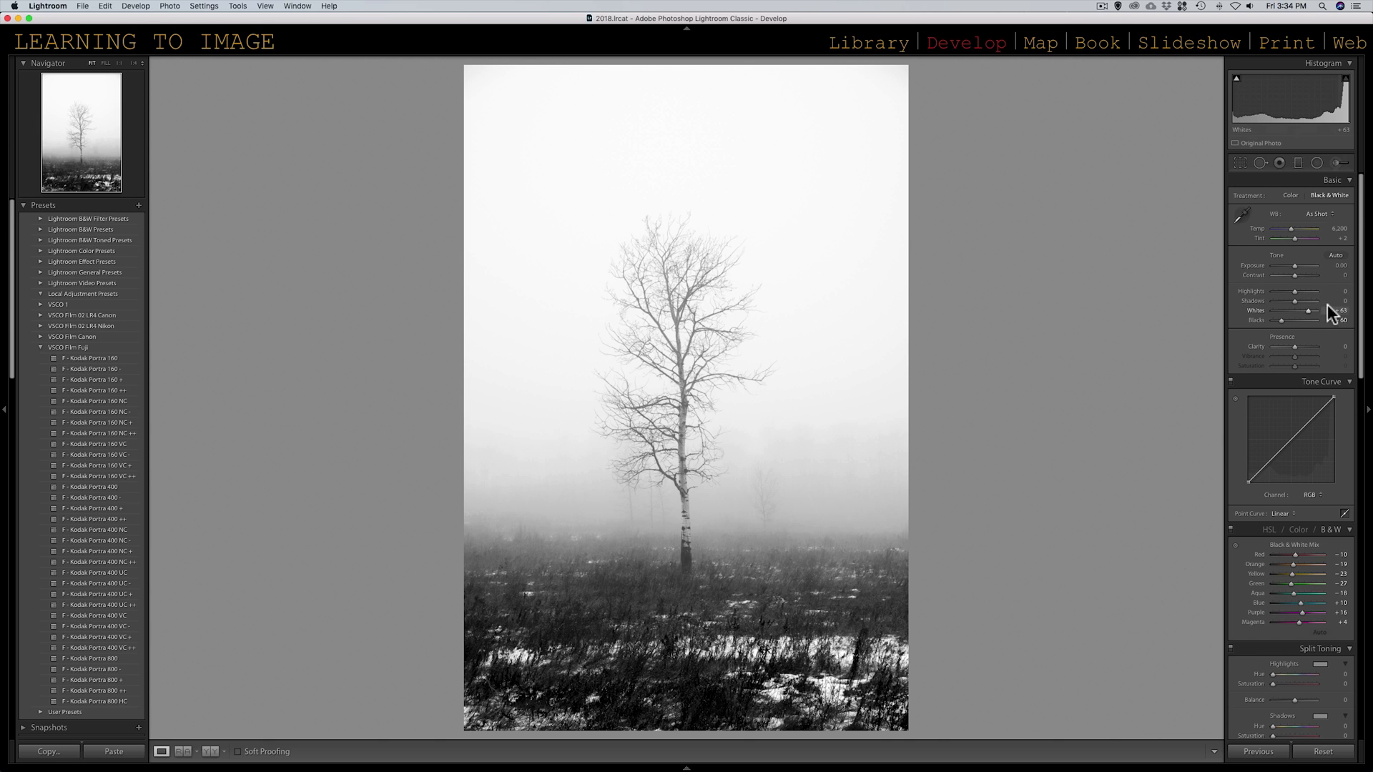
Lower Highlights to −66 and raise Shadows to +34 to recover sky and grass detail.
mouse_move(1295, 291)
mouse_down()
mouse_move(1279, 293)
mouse_move(1315, 293)
mouse_move(1254, 294)
mouse_move(1332, 299)
mouse_move(1251, 292)
mouse_up()
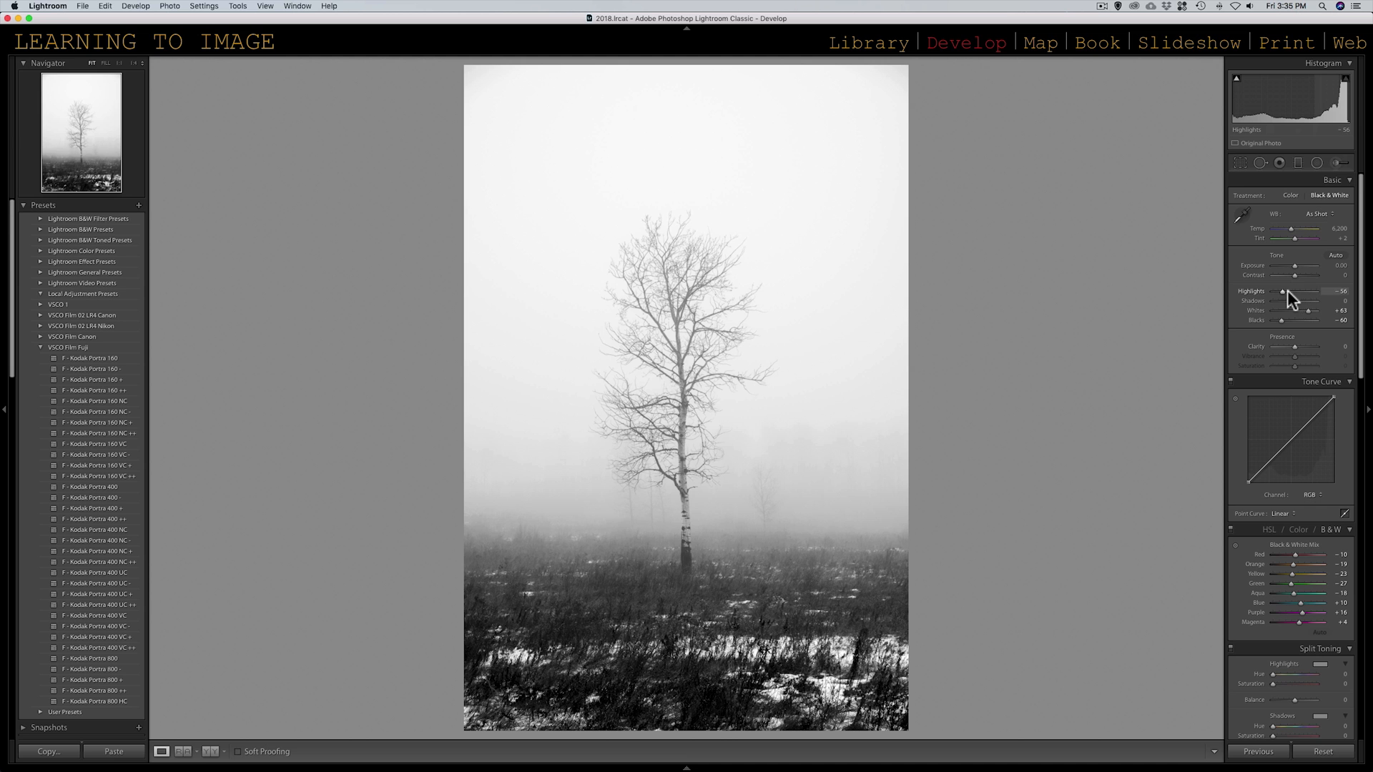
mouse_move(1282, 296)
mouse_down()
mouse_move(1321, 291)
mouse_move(1272, 291)
mouse_up()
drag(1279, 293, 1307, 302)
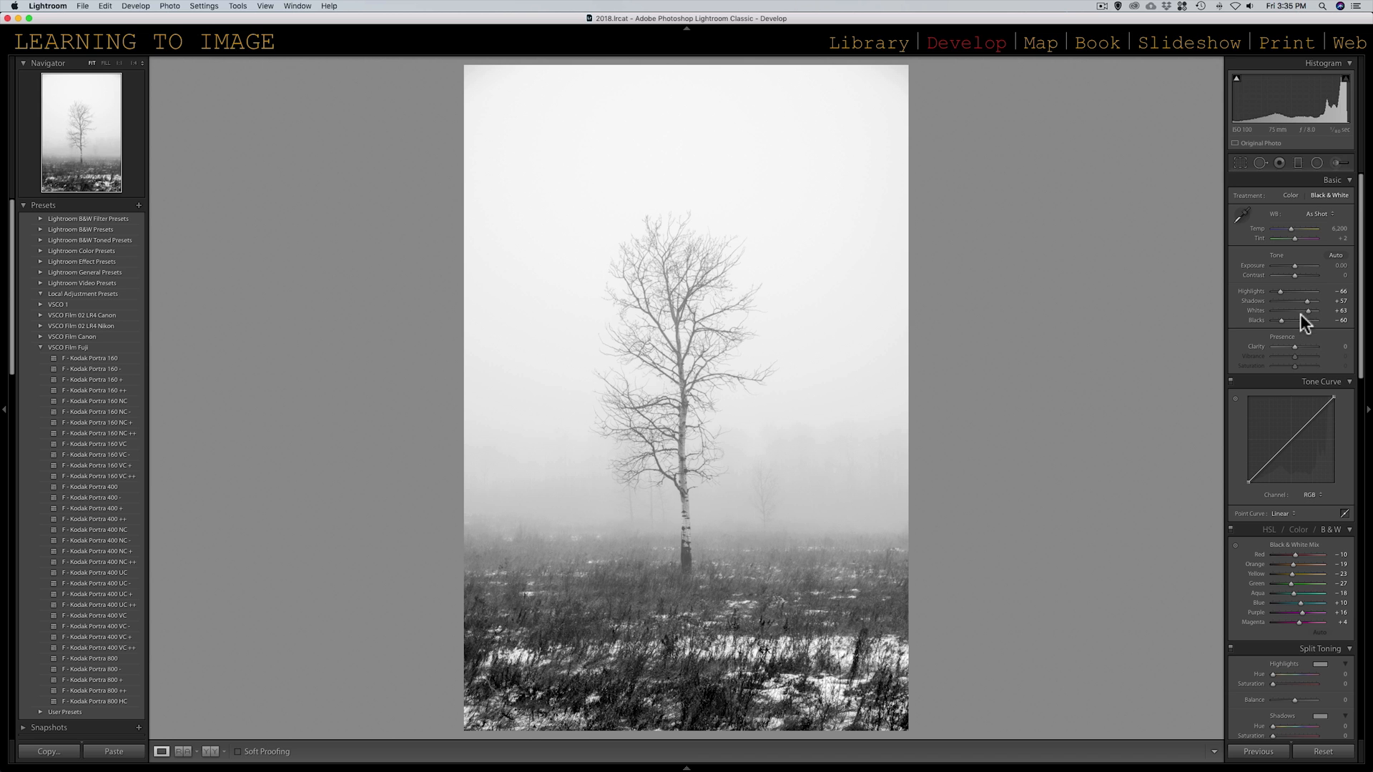
drag(1306, 300, 1303, 301)
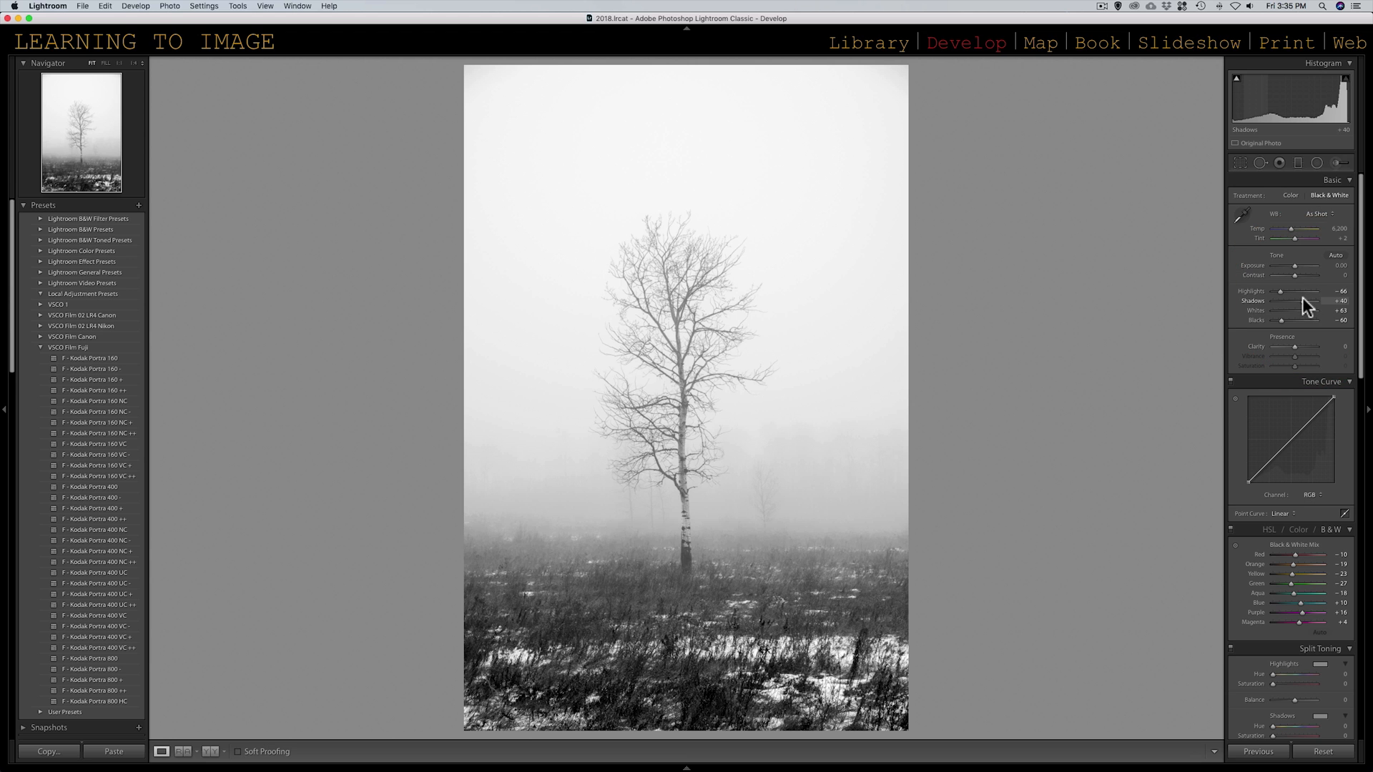
double_click(1303, 299)
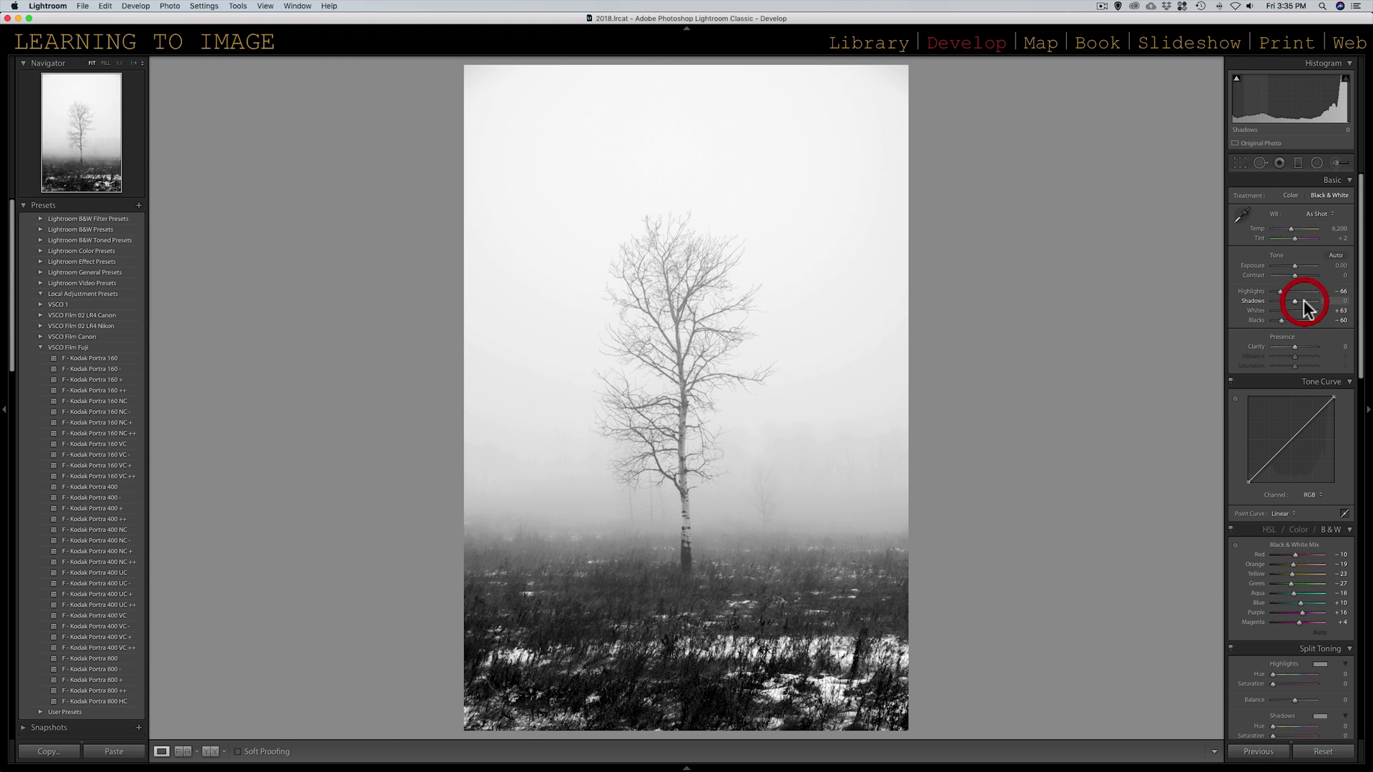
drag(1294, 301, 1302, 302)
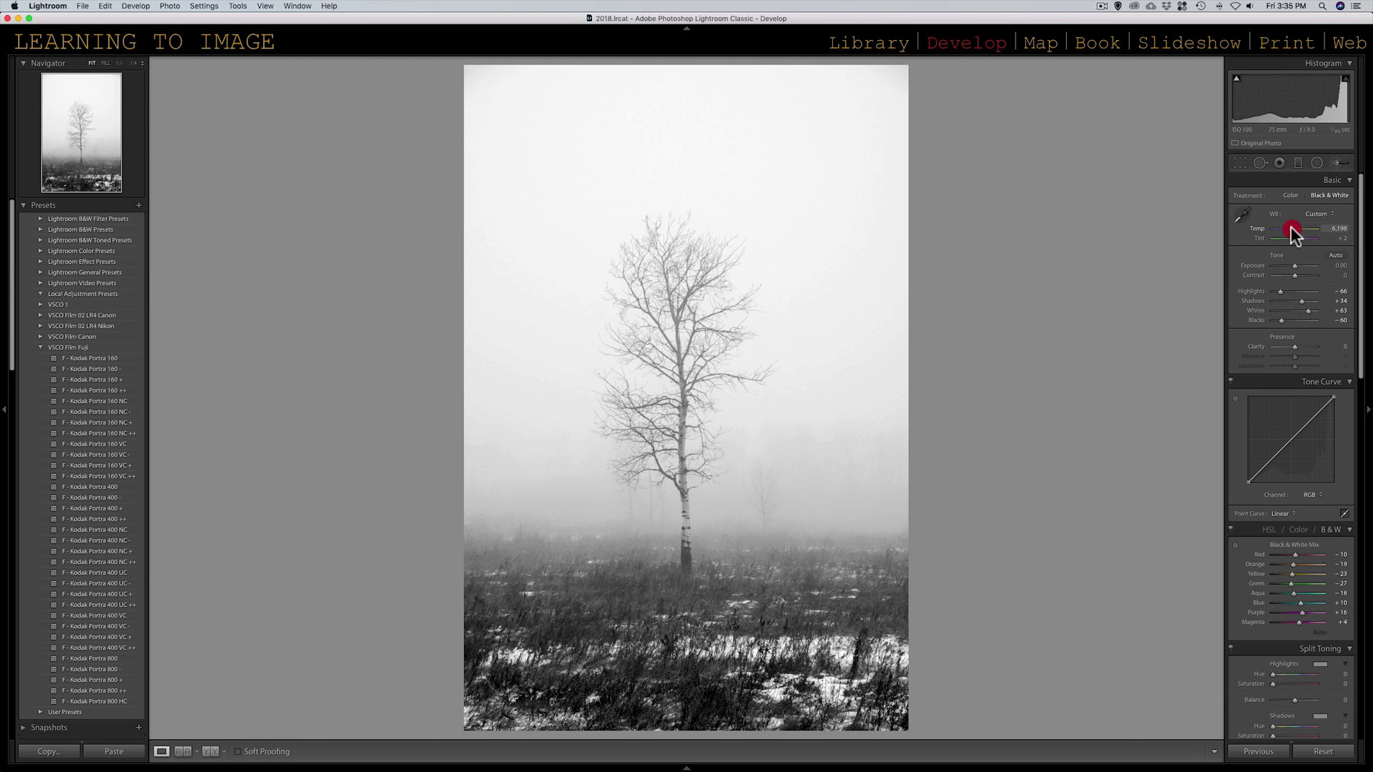
Try the white balance Temp at 2,000 and settle it at 7,827.
drag(1291, 227, 1122, 233)
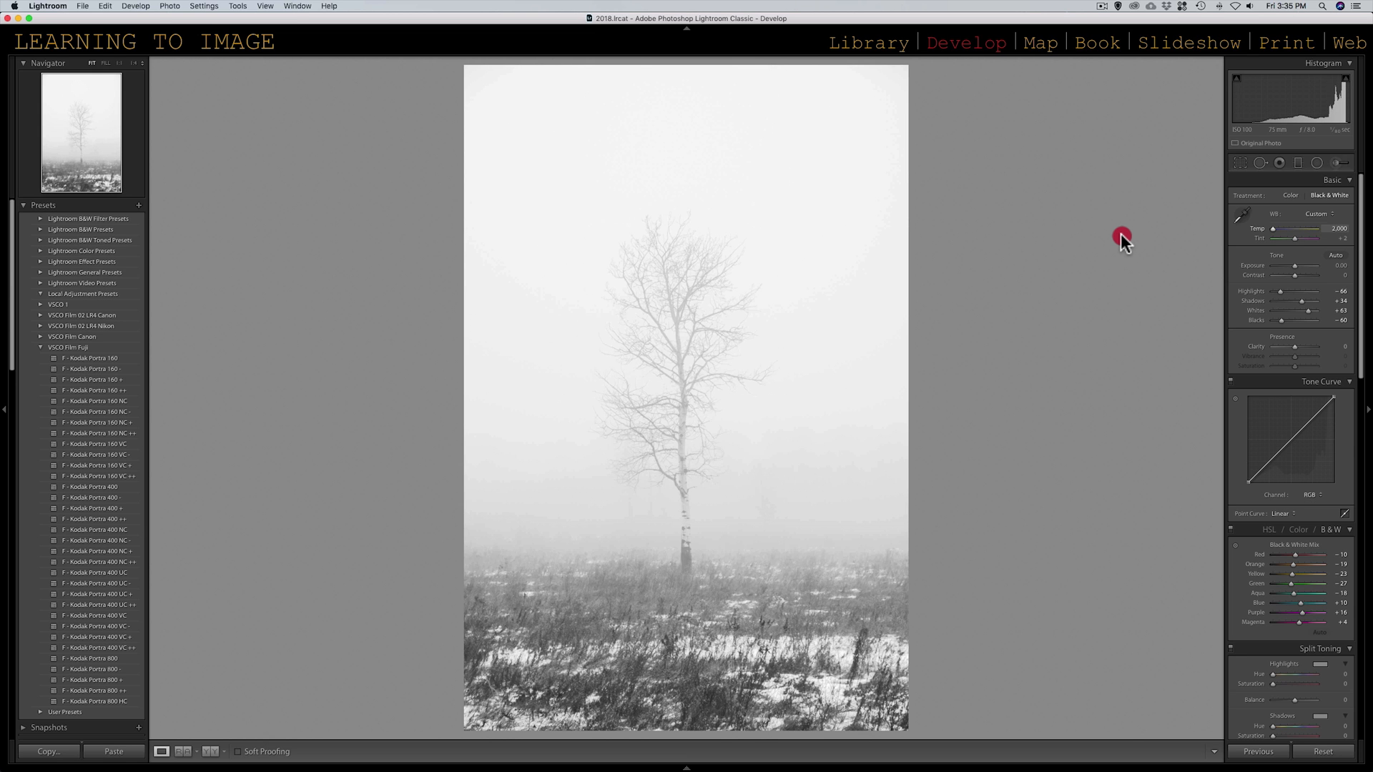
mouse_move(1121, 233)
mouse_down()
mouse_move(1369, 226)
mouse_move(1270, 230)
mouse_move(1313, 229)
mouse_move(1298, 229)
mouse_up()
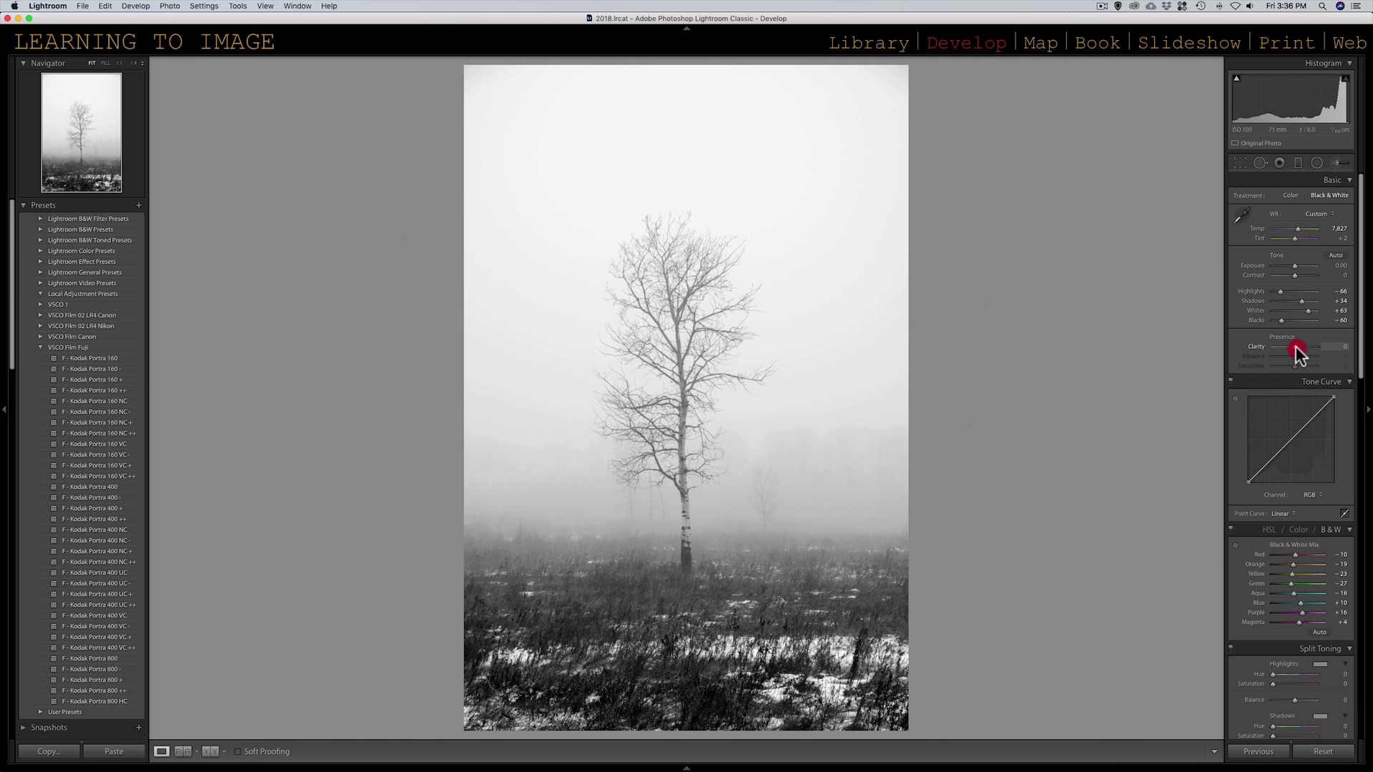
Try Clarity at both extremes and settle it at +64, and fine-tune Whites to +62 using the clipping preview.
drag(1296, 351, 1370, 335)
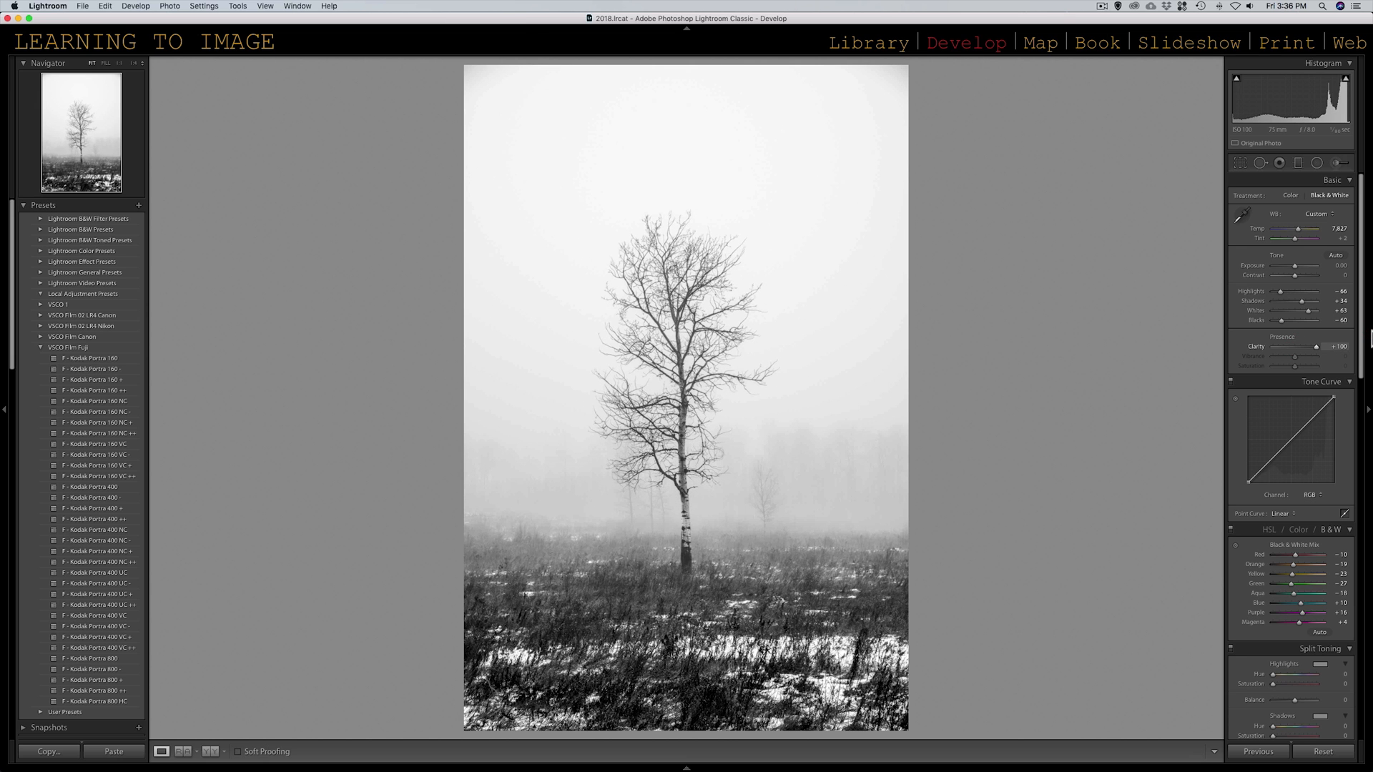
double_click(1295, 347)
double_click(1294, 346)
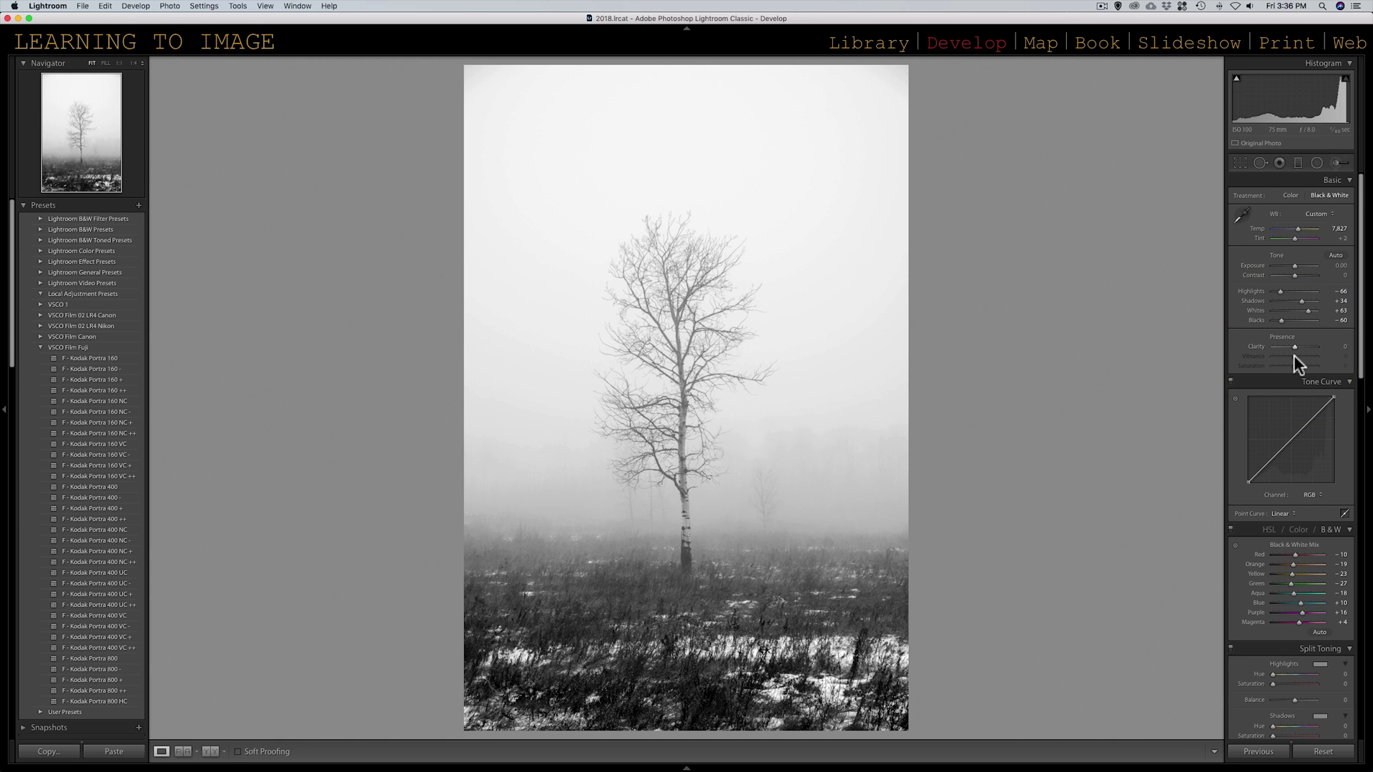
drag(1294, 346, 1265, 349)
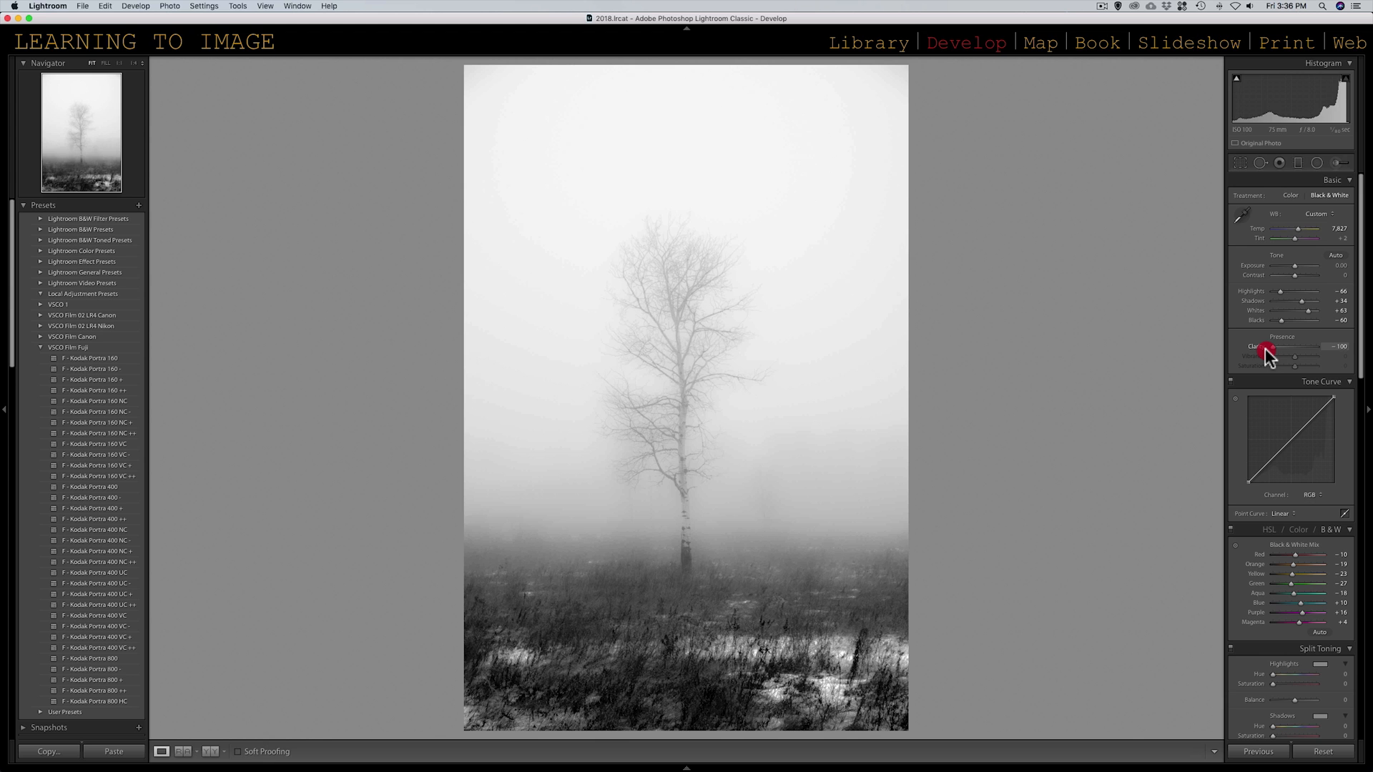
drag(1265, 347, 1280, 347)
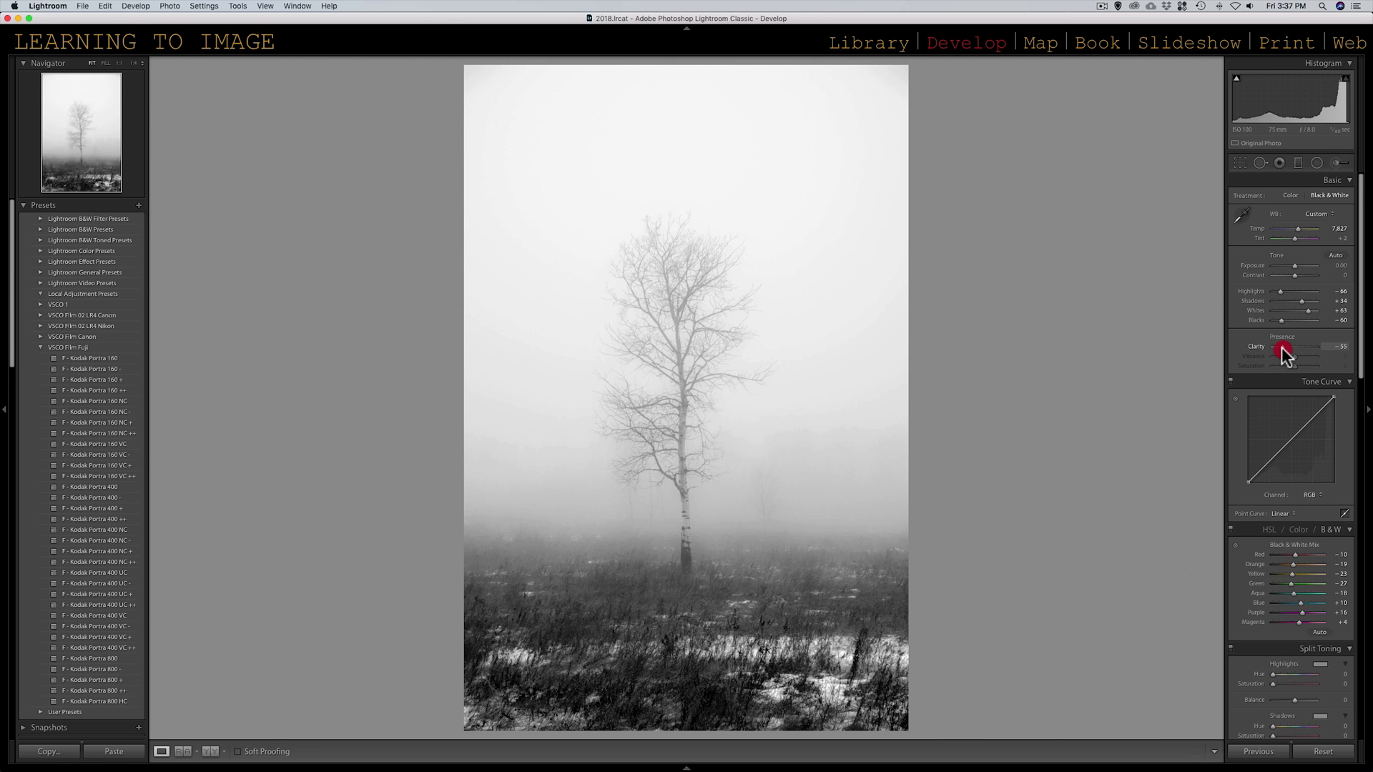
drag(1283, 348, 1309, 350)
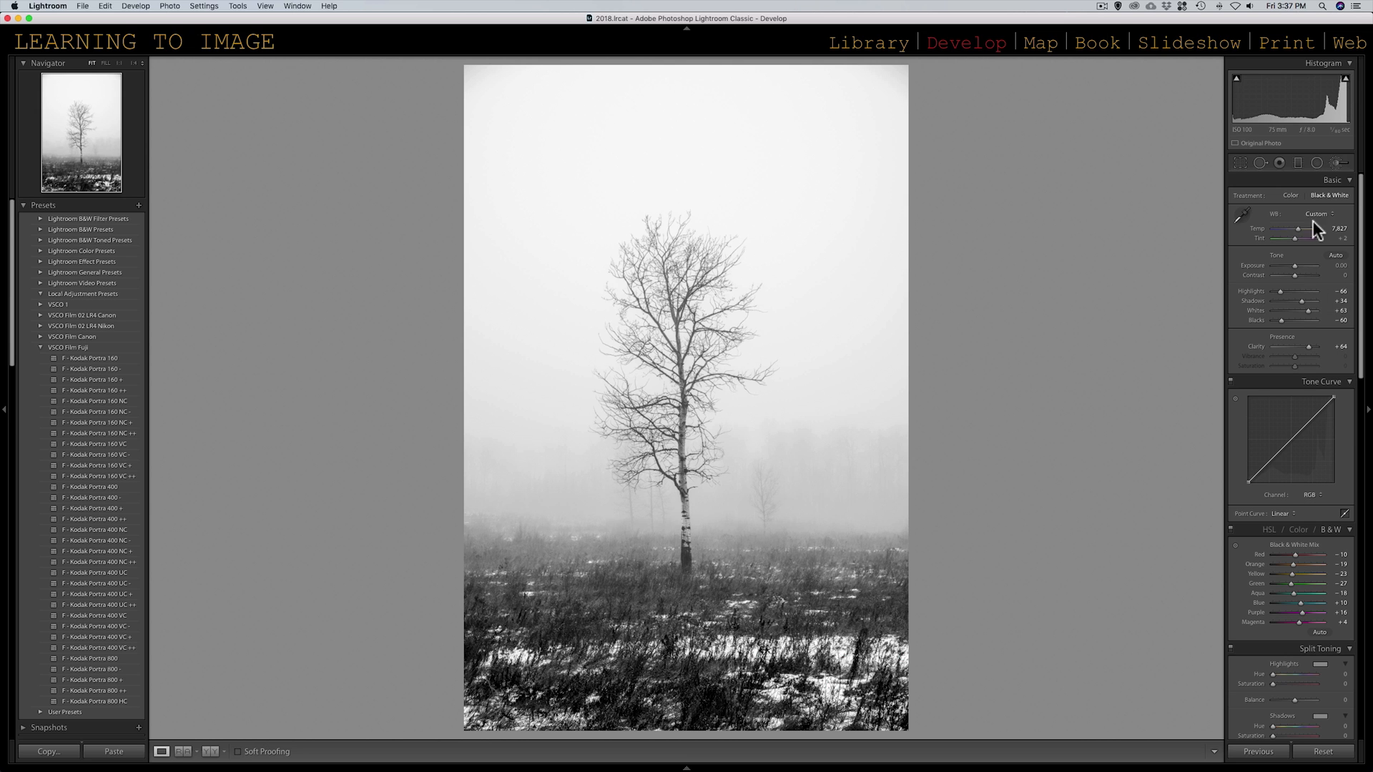
alt+click(1305, 309)
drag(1306, 310, 1306, 307)
Compare the photo's Color treatment with its Black & White treatment, ending on Black & White.
scroll(1306, 314, down, 5)
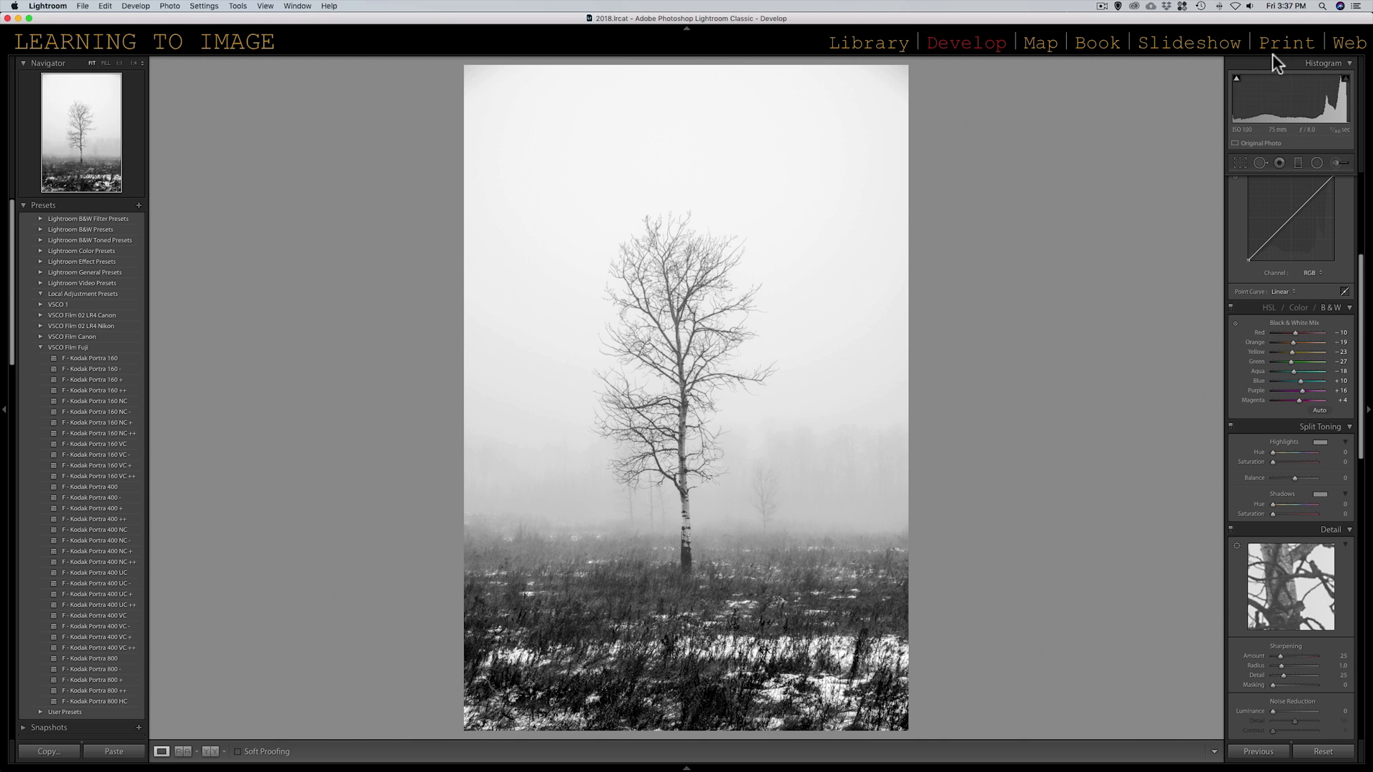
scroll(1270, 236, up, 5)
click(1284, 196)
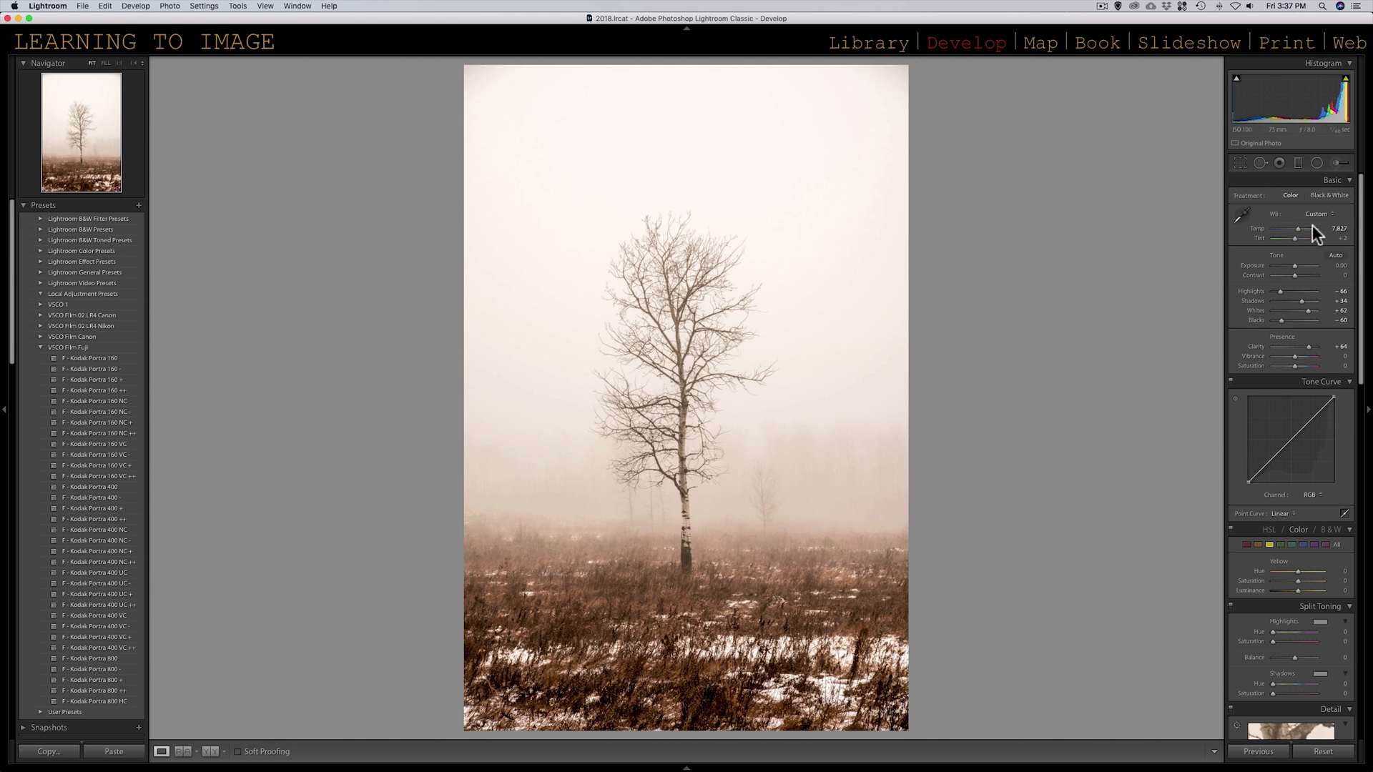
click(1330, 194)
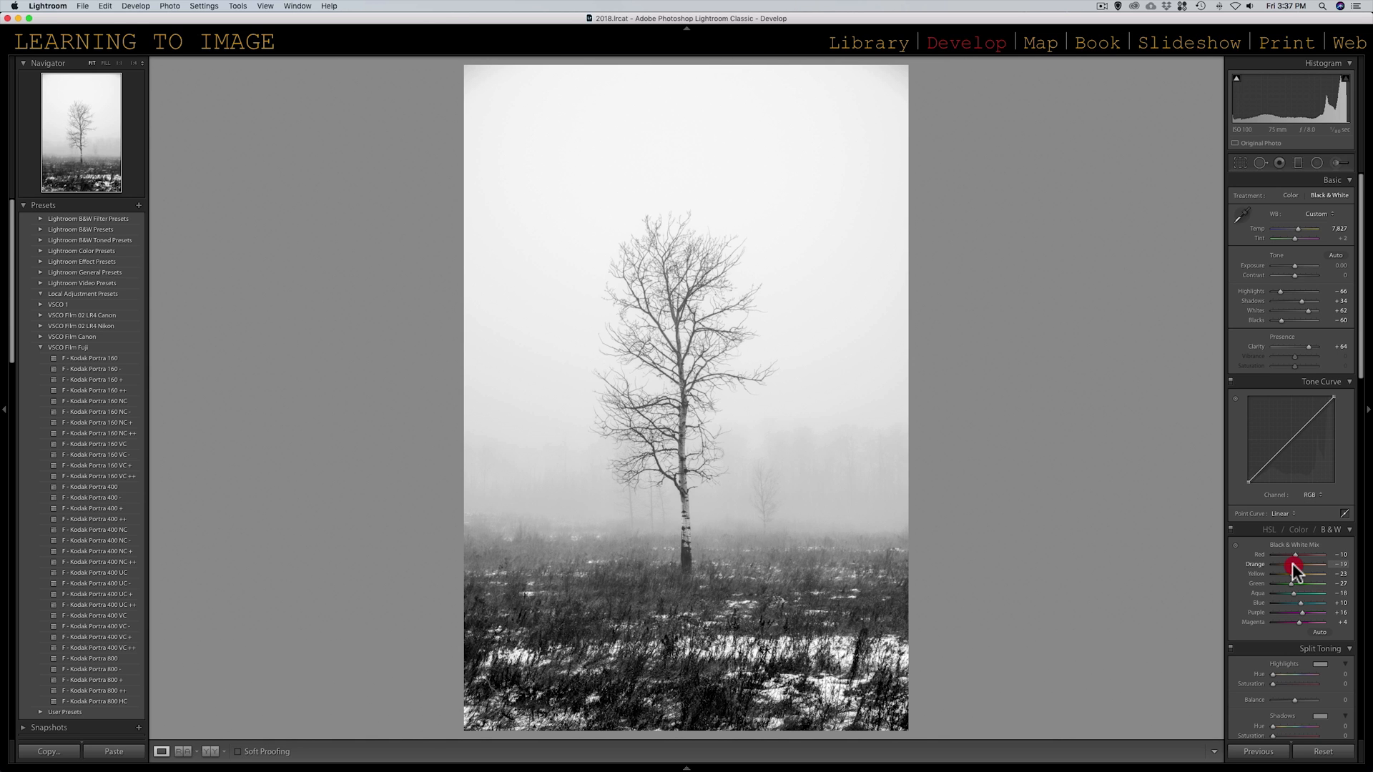
In the Black & White Mix, try Orange at −4 and darken the grass by targeted adjustment to Orange −33 and Yellow −29.
mouse_move(1291, 564)
mouse_down()
mouse_move(1277, 564)
mouse_move(1309, 564)
mouse_move(1276, 565)
mouse_move(1316, 565)
mouse_move(1270, 564)
mouse_move(1311, 564)
mouse_move(1279, 565)
mouse_move(1294, 564)
mouse_up()
drag(1294, 565, 1296, 564)
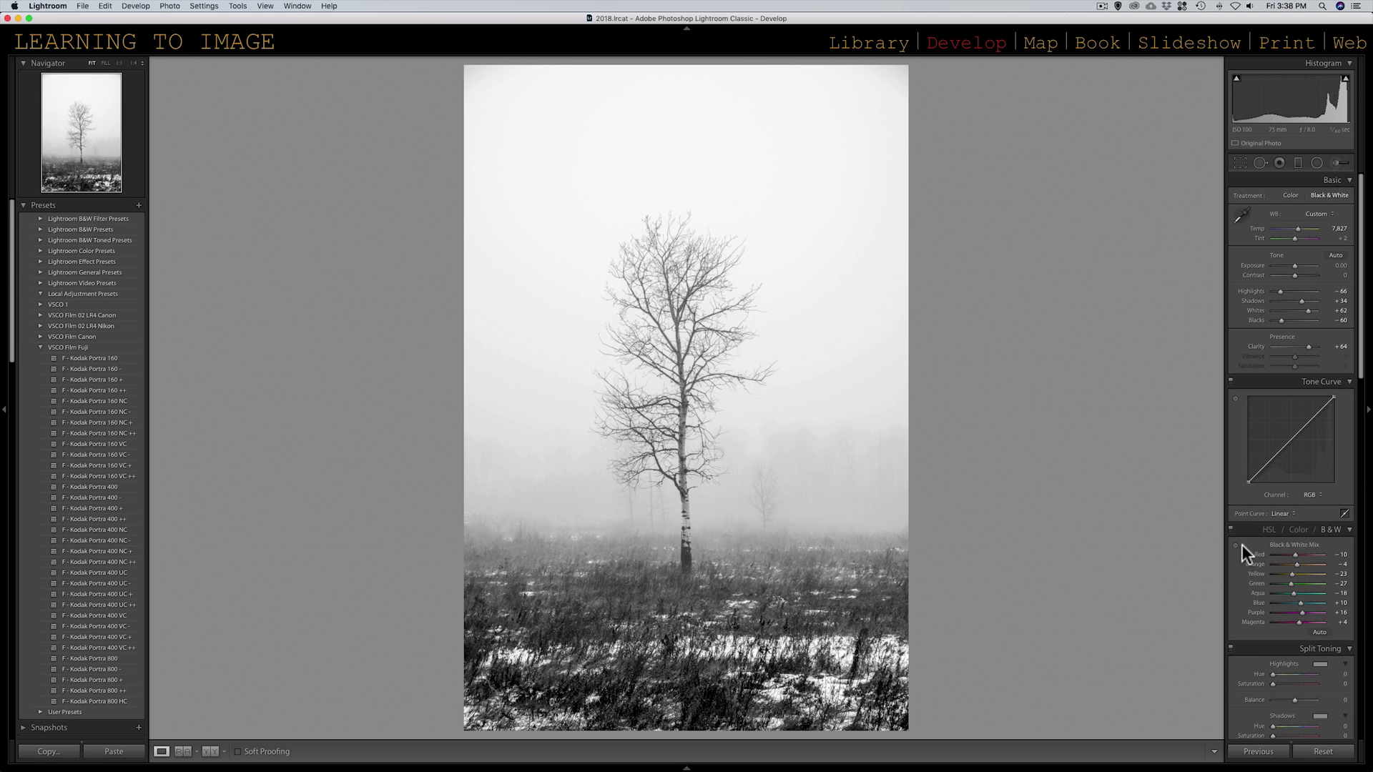
click(1235, 545)
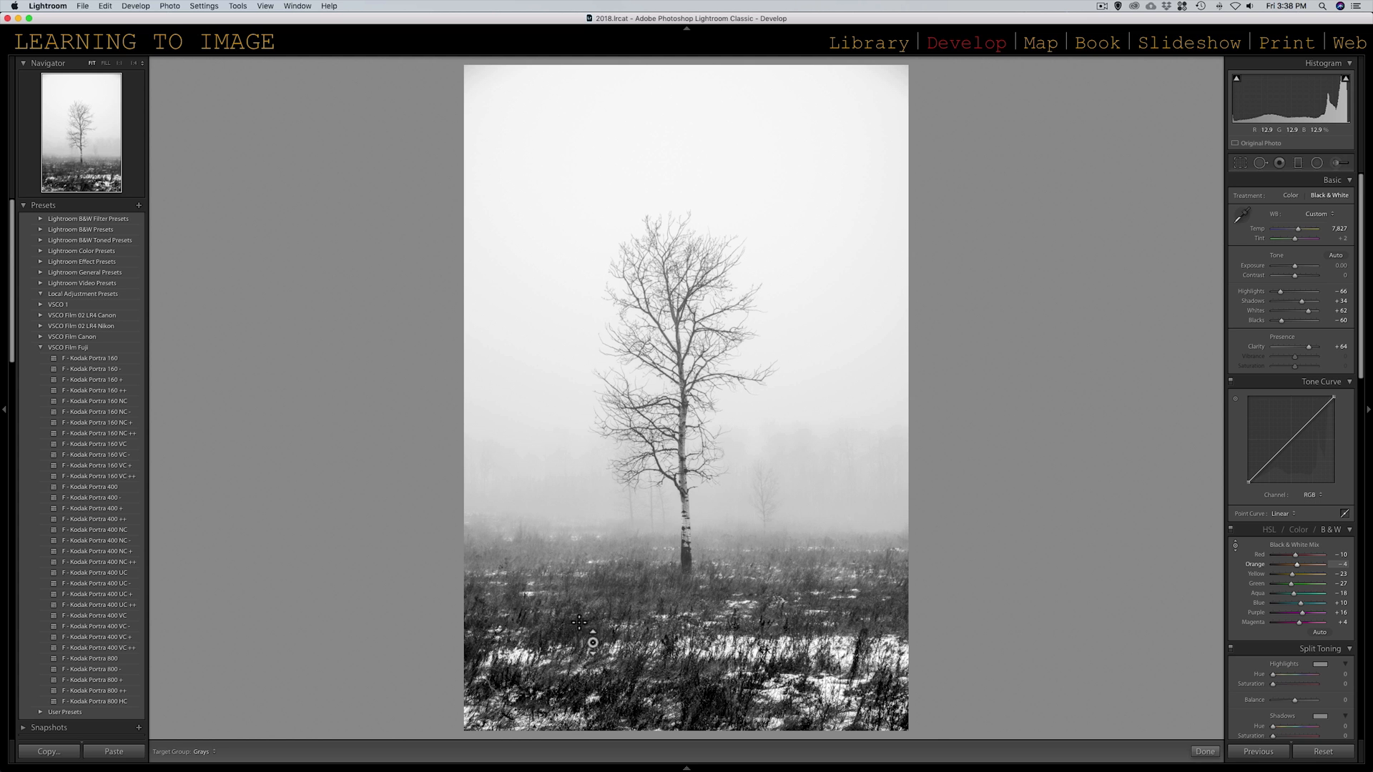
drag(780, 599, 780, 633)
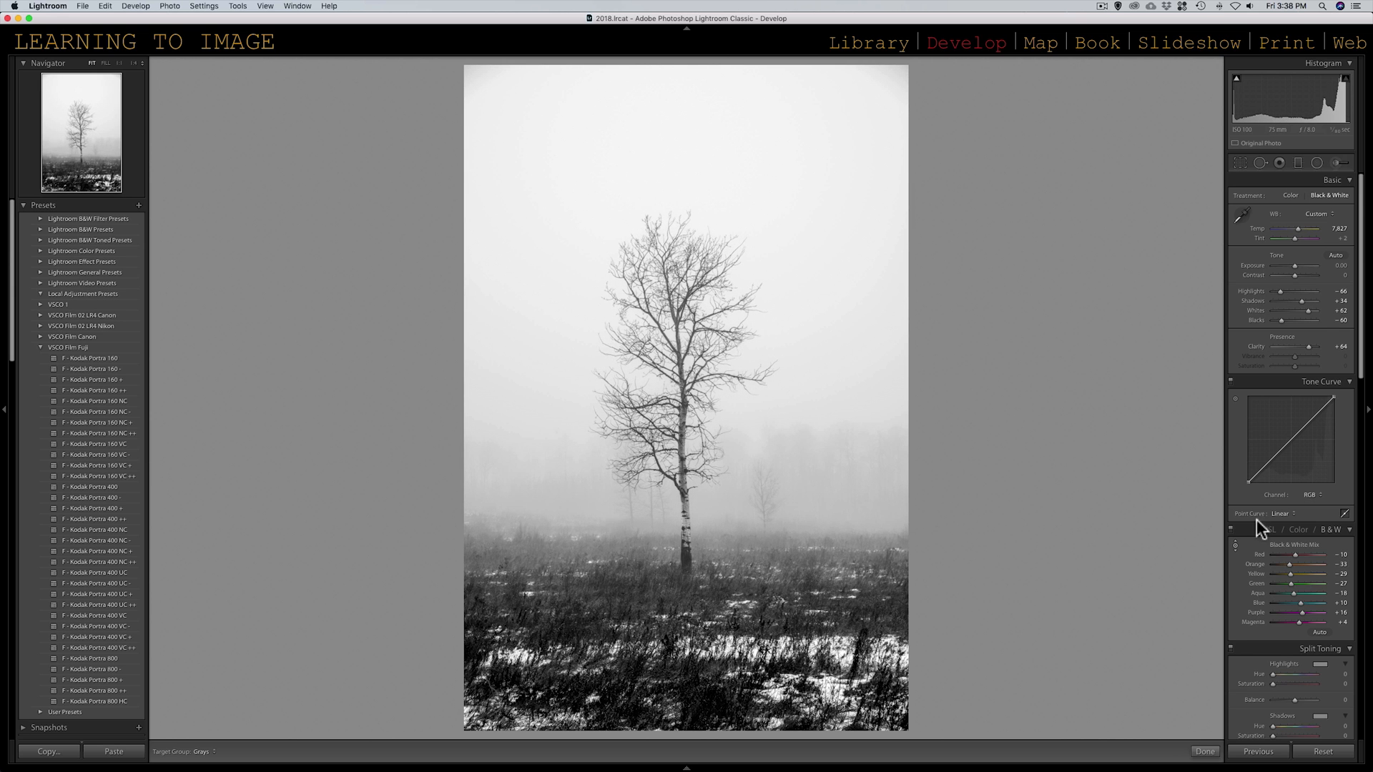
Set the sharpening Masking to 53 using the black-and-white mask preview to limit sharpening mostly to the tree and grass.
scroll(1297, 493, down, 15)
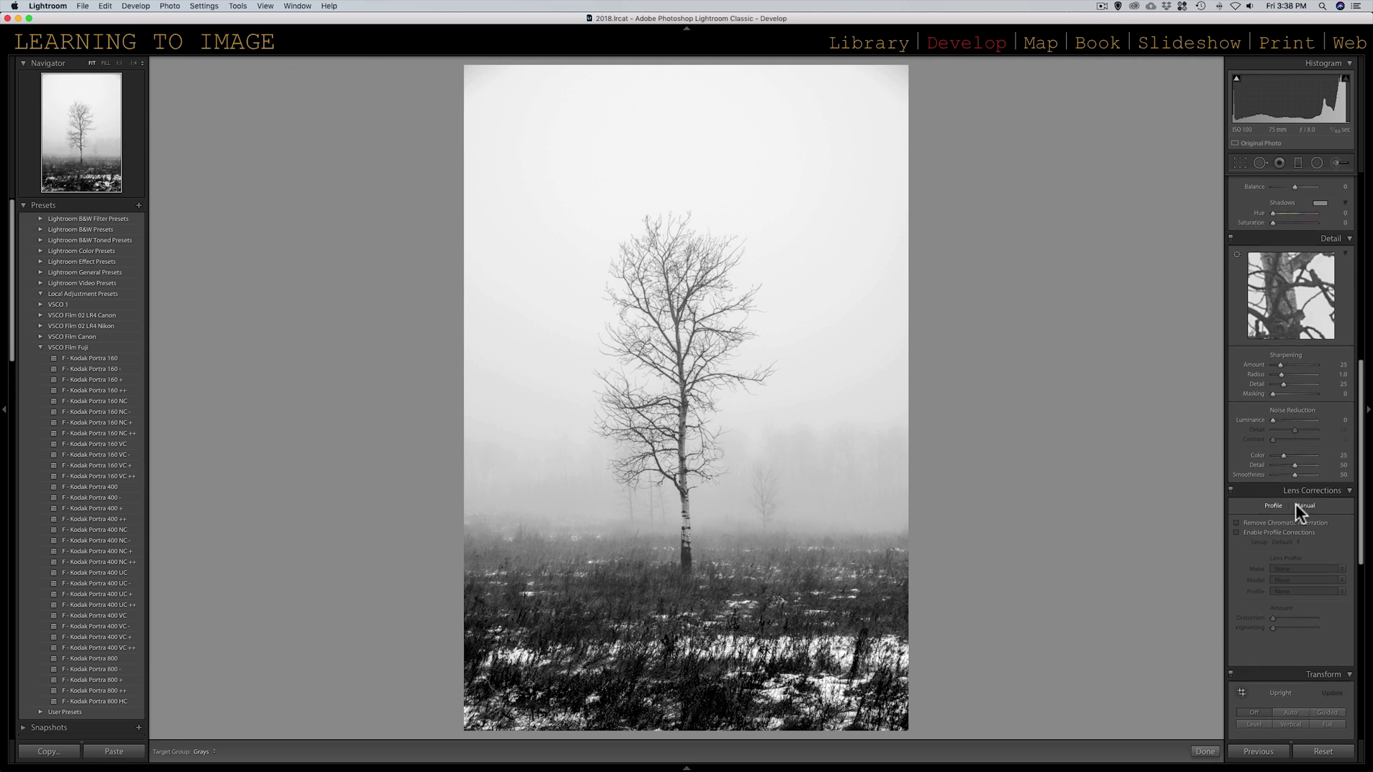
scroll(1294, 503, down, 3)
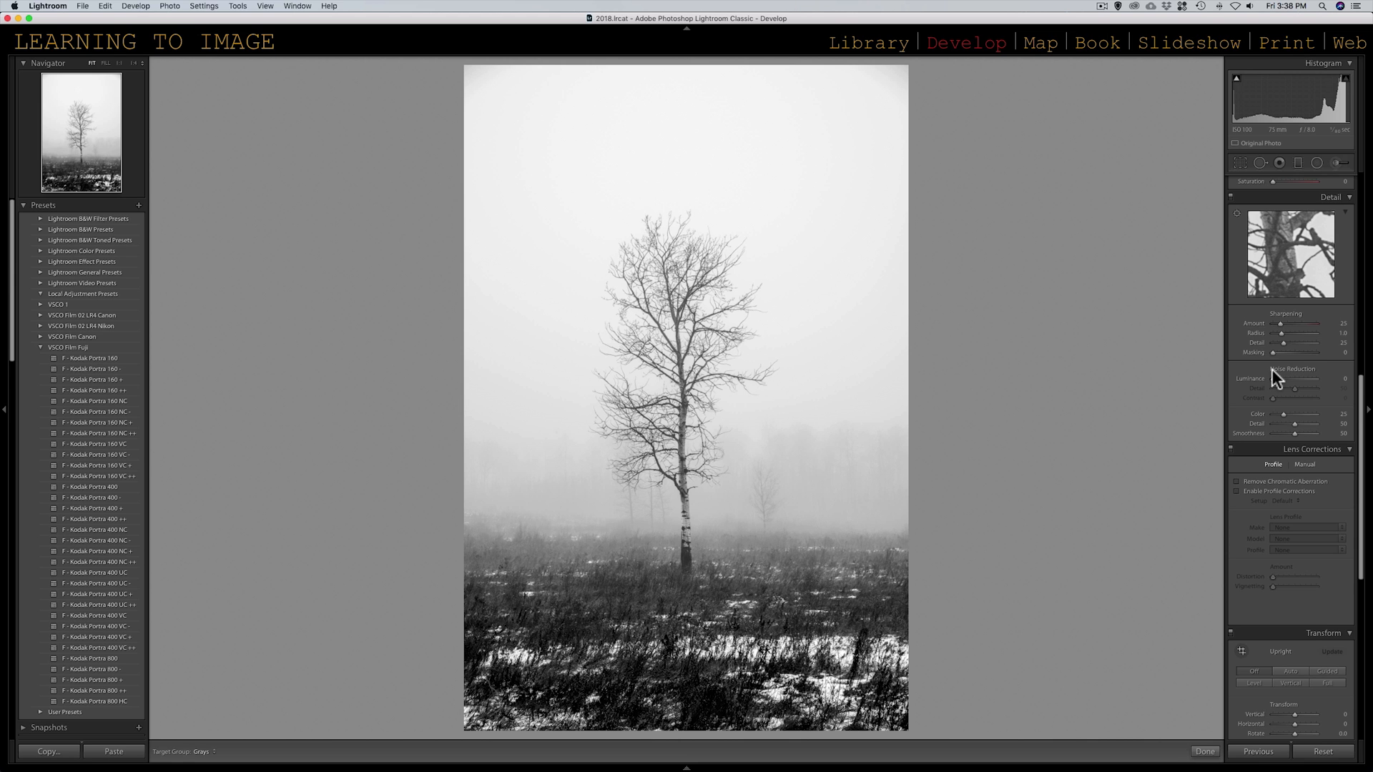
scroll(1272, 369, up, 10)
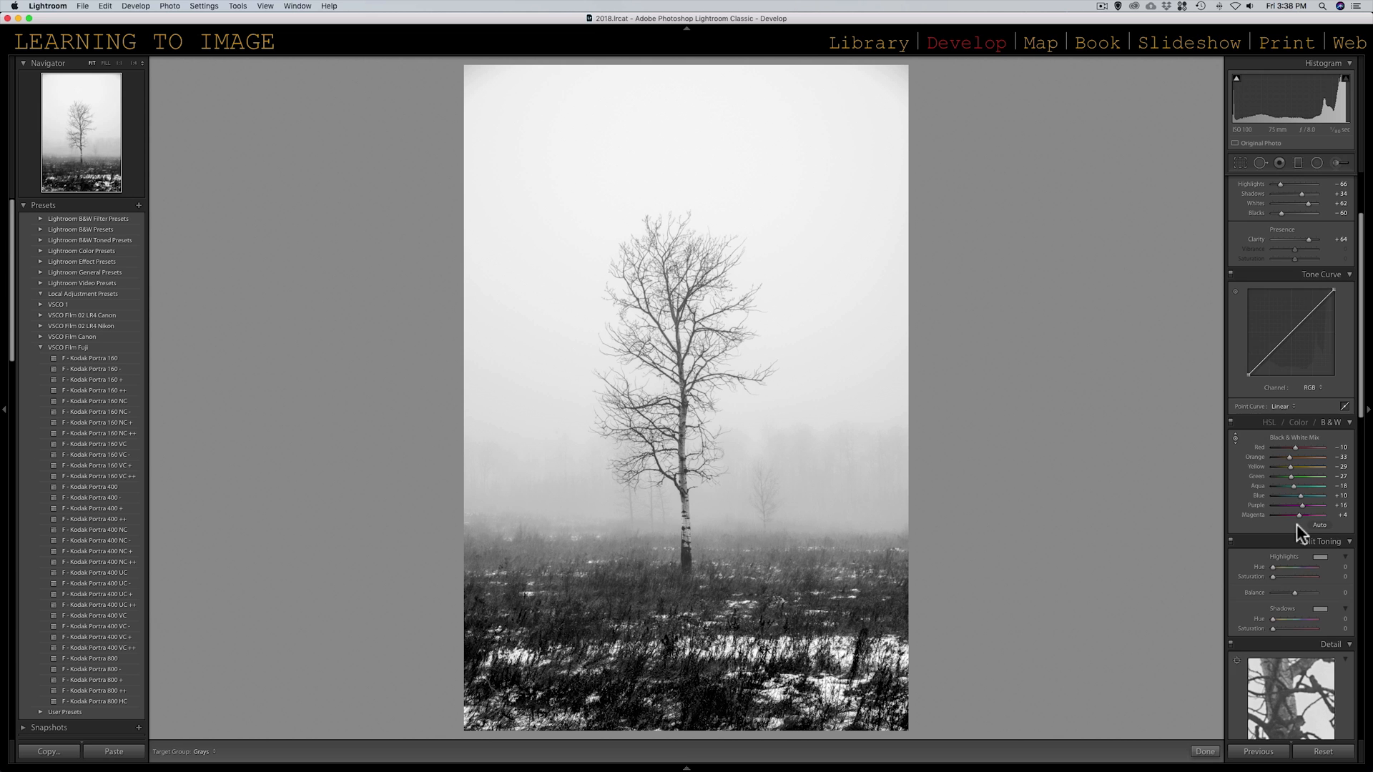
scroll(1298, 525, up, 3)
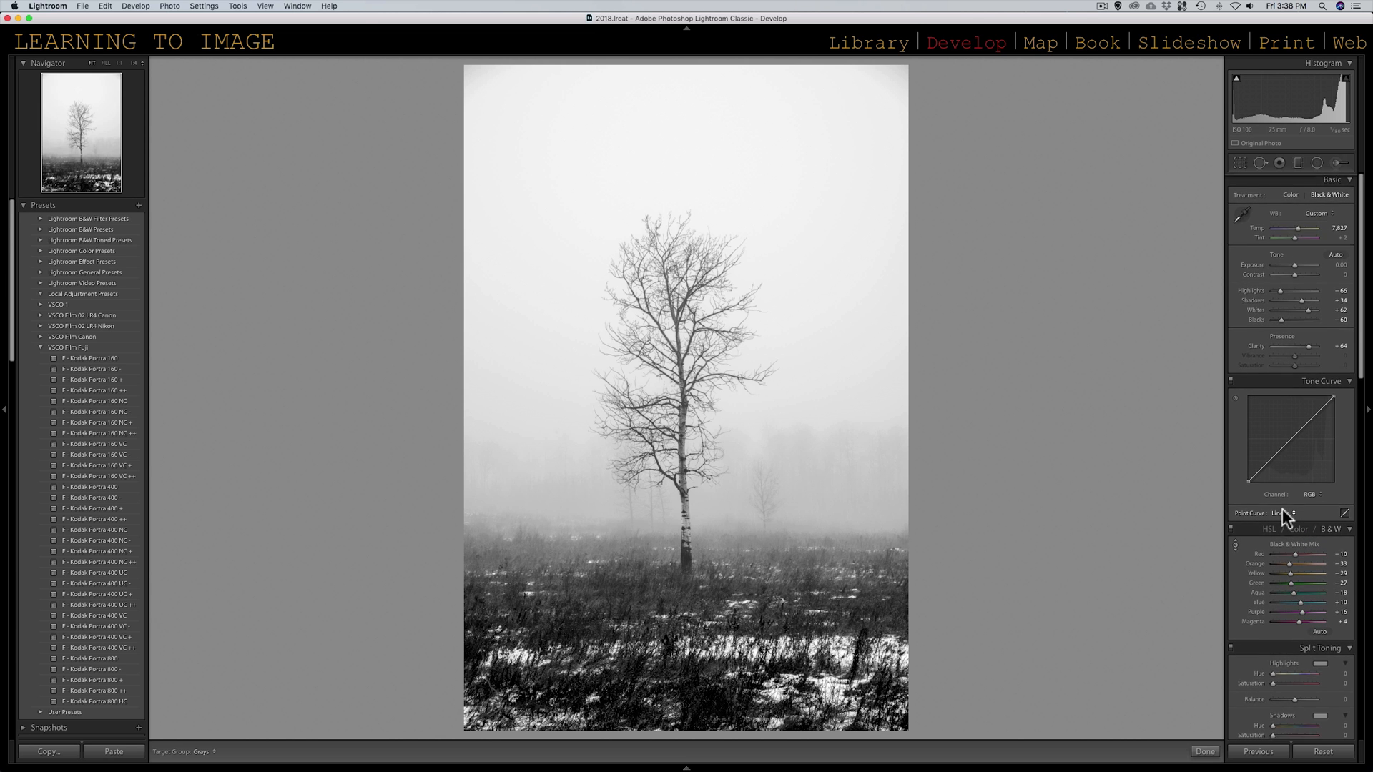
scroll(1282, 508, down, 3)
scroll(1281, 509, down, 10)
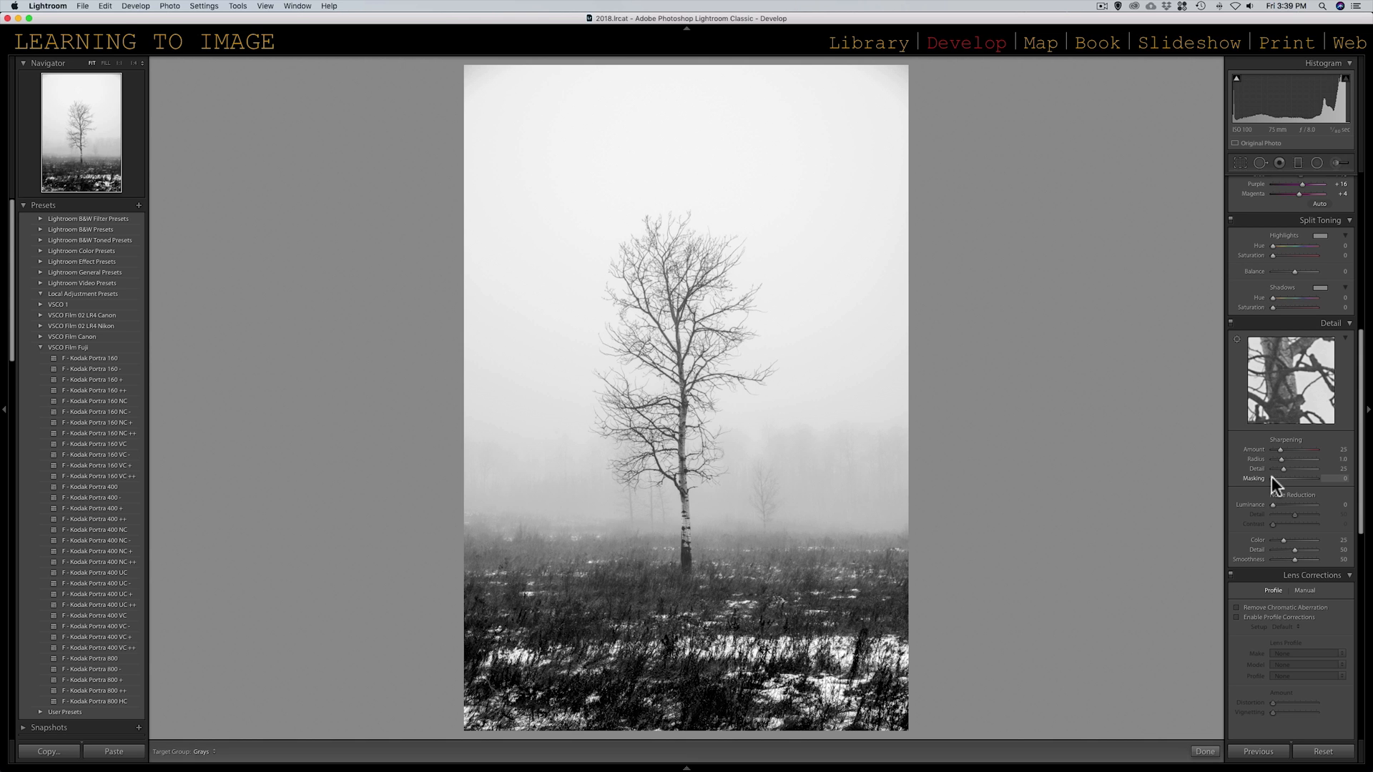
alt+click(1271, 477)
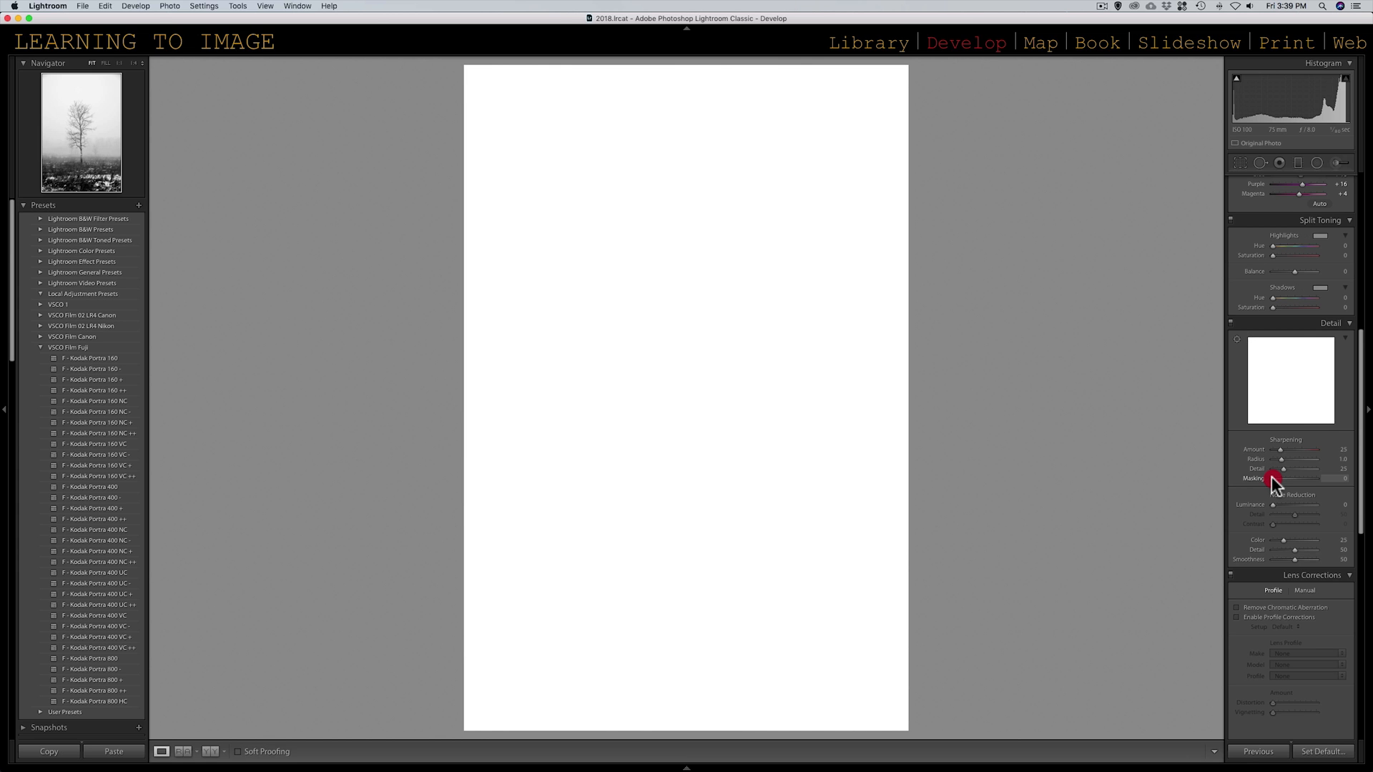
mouse_move(1271, 479)
mouse_down()
mouse_move(1327, 475)
mouse_move(1295, 475)
mouse_up()
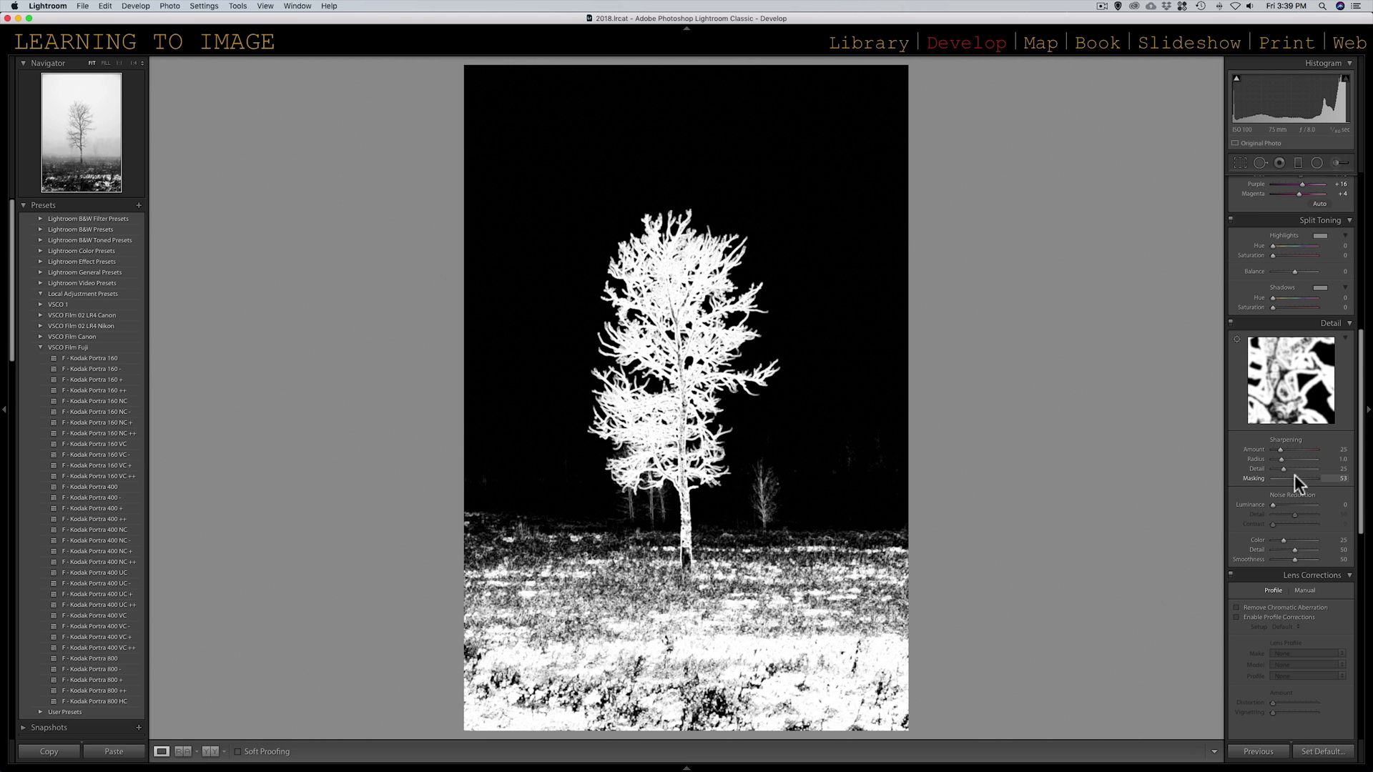
drag(1295, 475, 1294, 475)
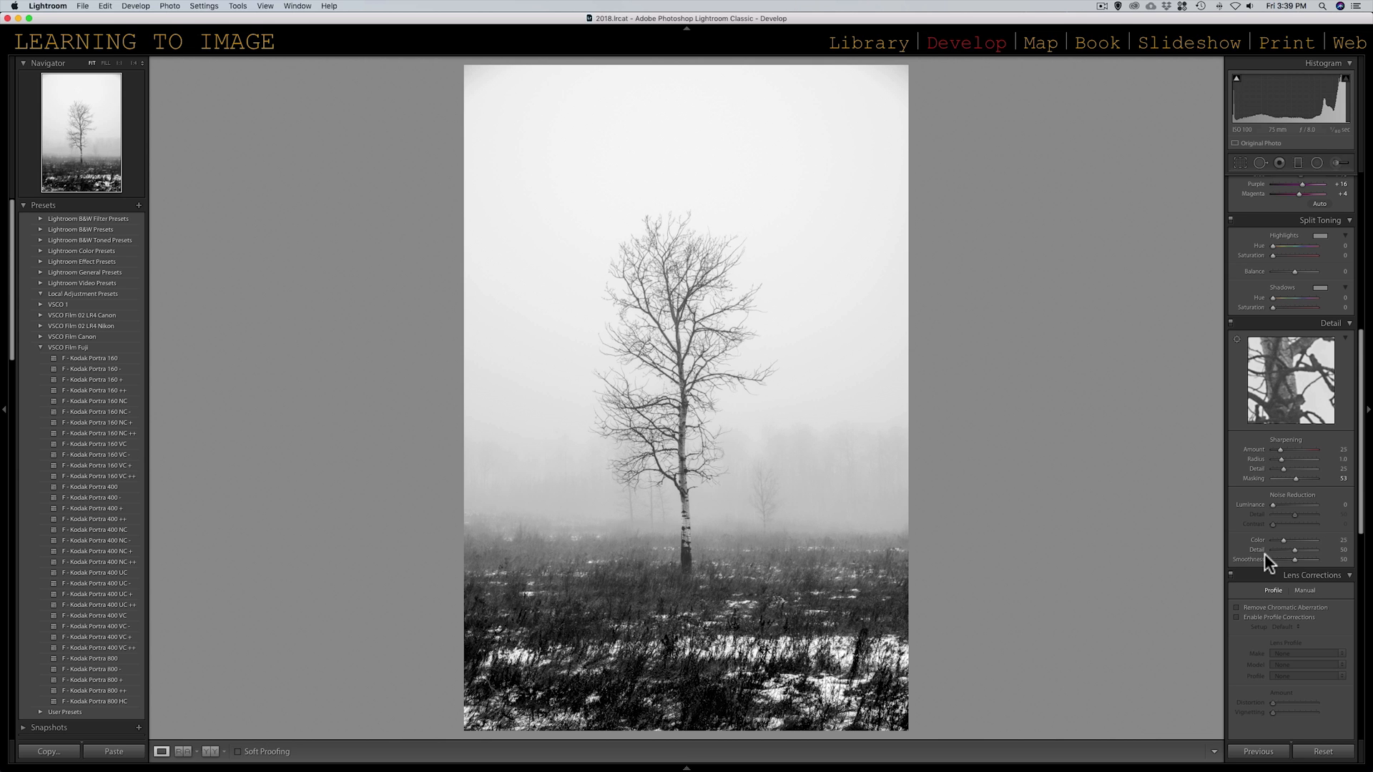
Try a custom RGB point curve that darkens the midtones, and remove its points to restore the Linear curve.
scroll(1309, 517, down, 3)
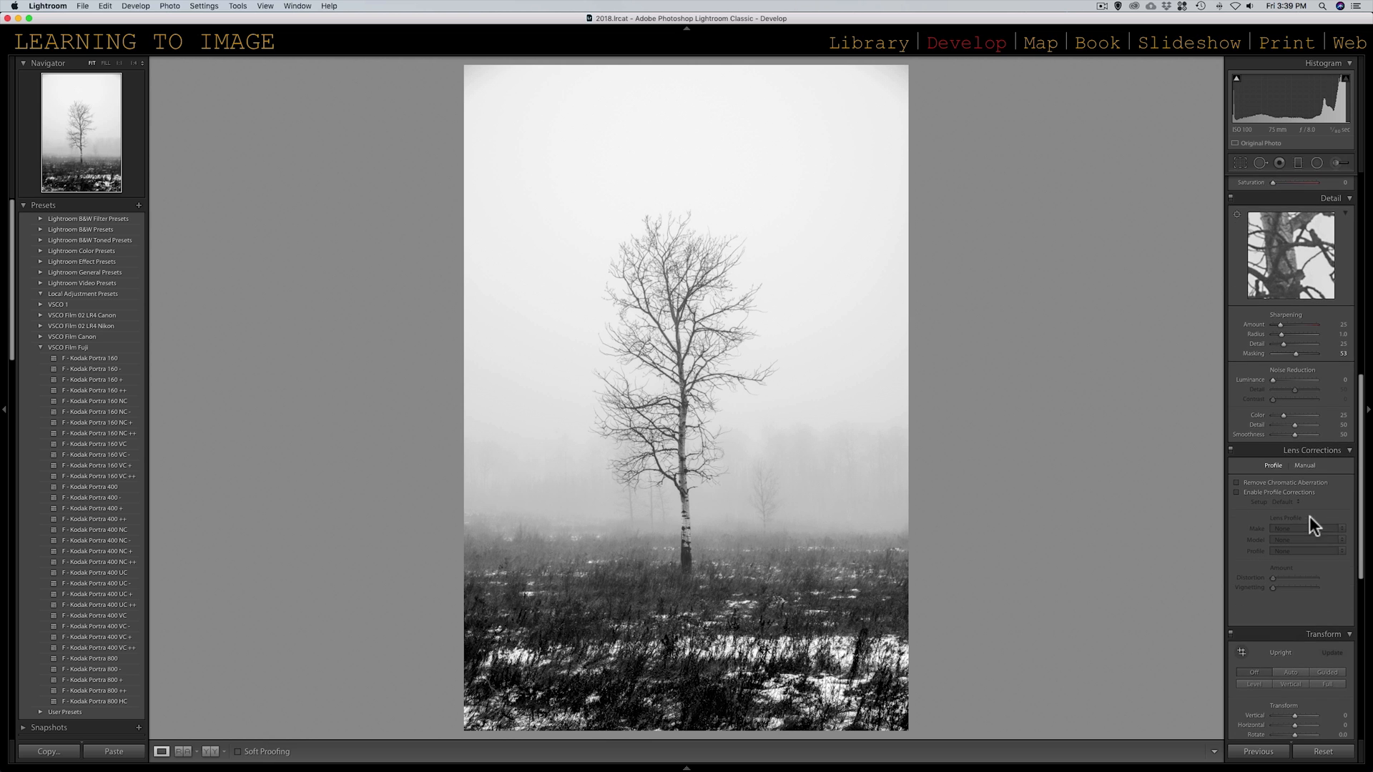
scroll(1298, 454, up, 10)
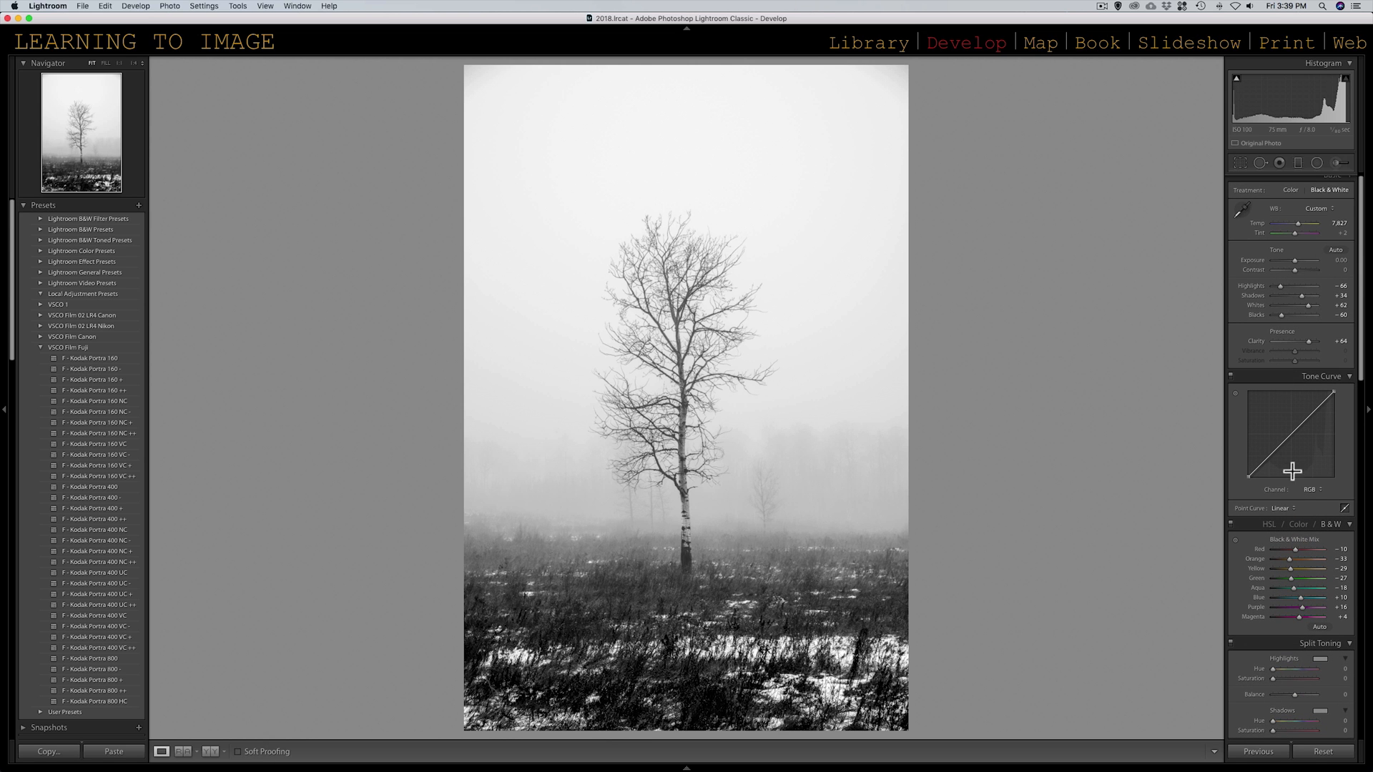
scroll(1290, 498, down, 2)
drag(1278, 399, 1310, 368)
double_click(1278, 410)
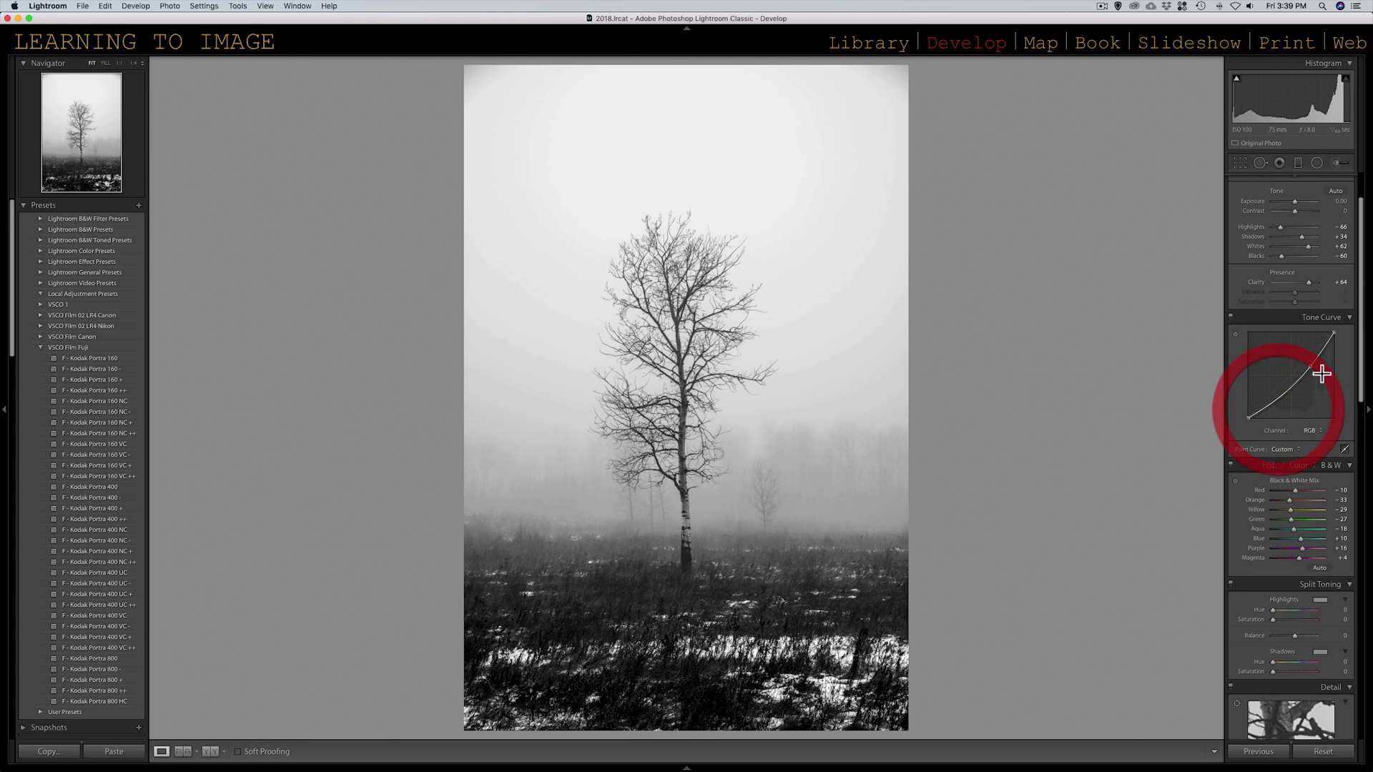
double_click(1310, 366)
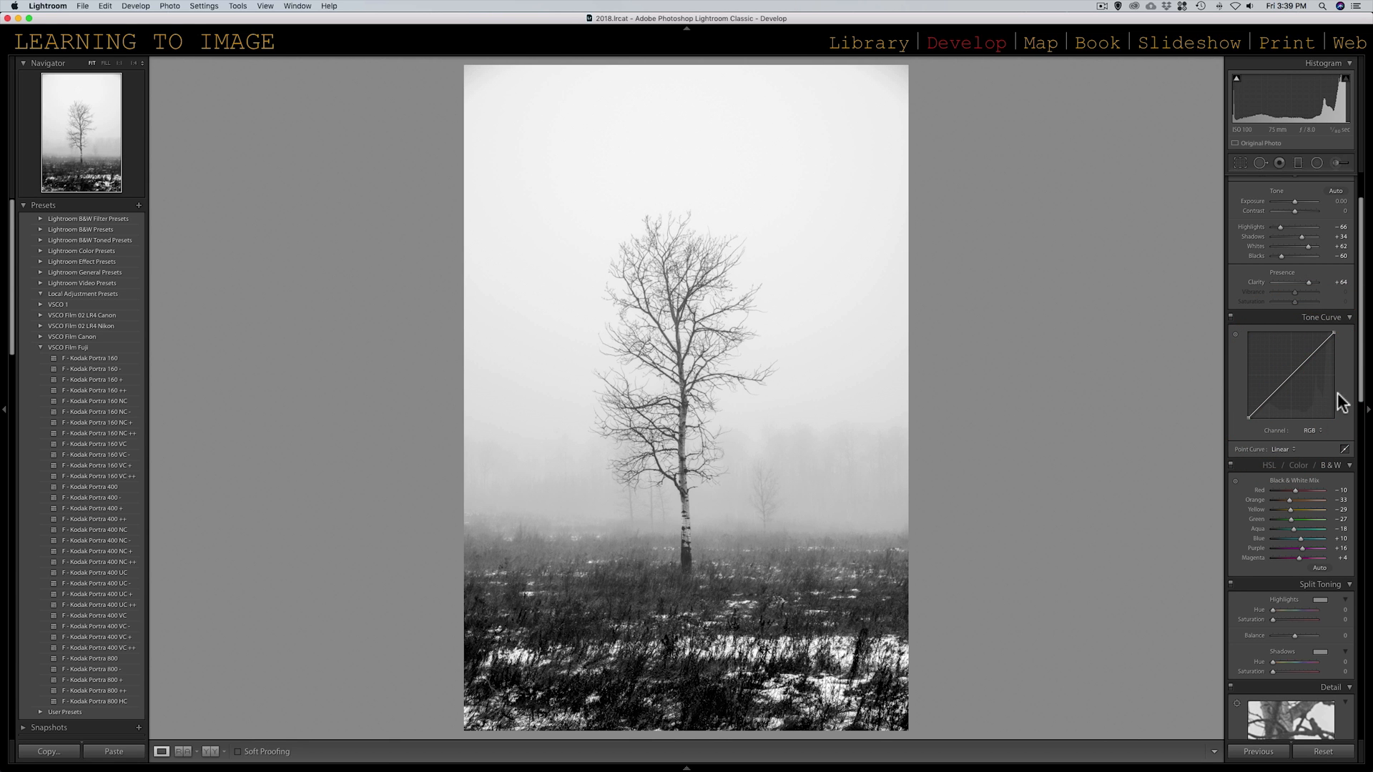
Enable Remove Chromatic Aberration and Profile Corrections for the Sigma lens, and set the profile's Vignetting amount to 126.
drag(1362, 334, 1324, 535)
click(1238, 392)
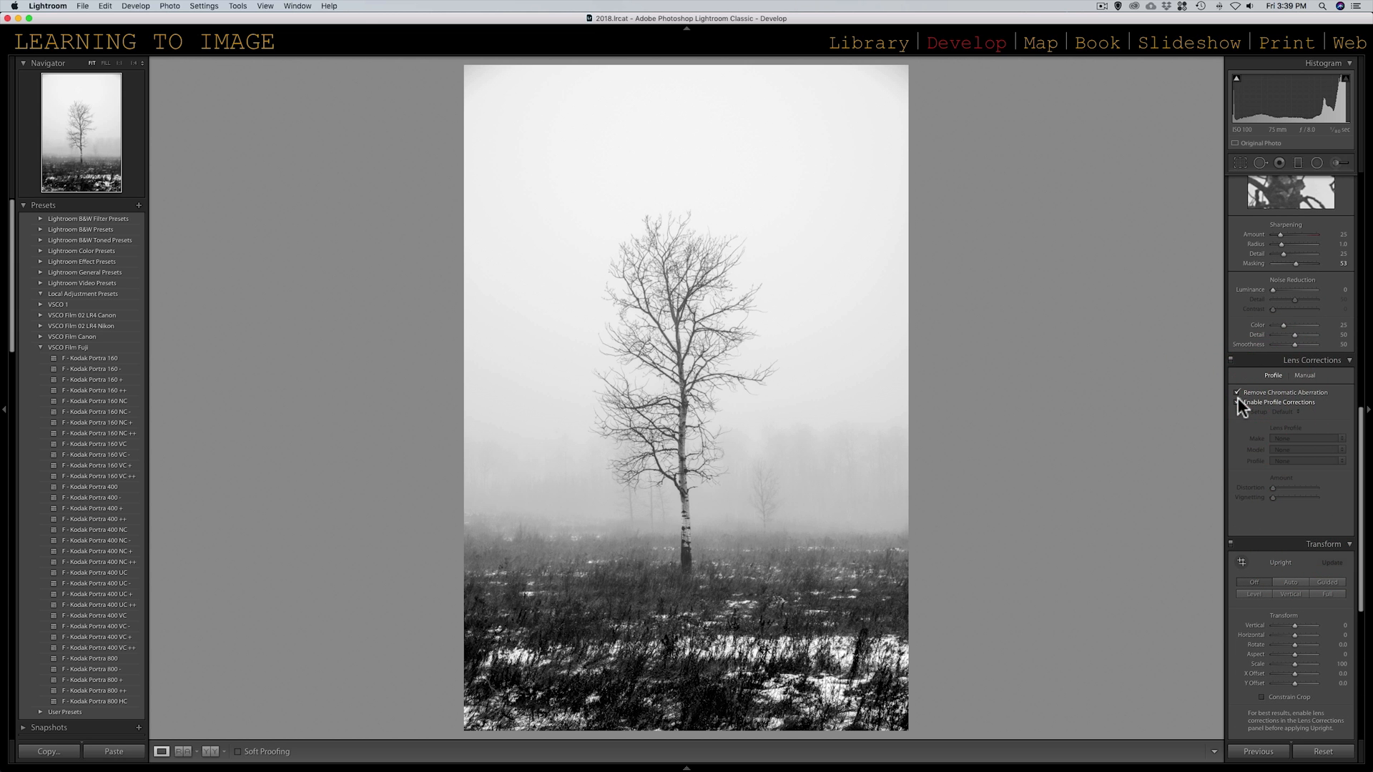
click(1238, 402)
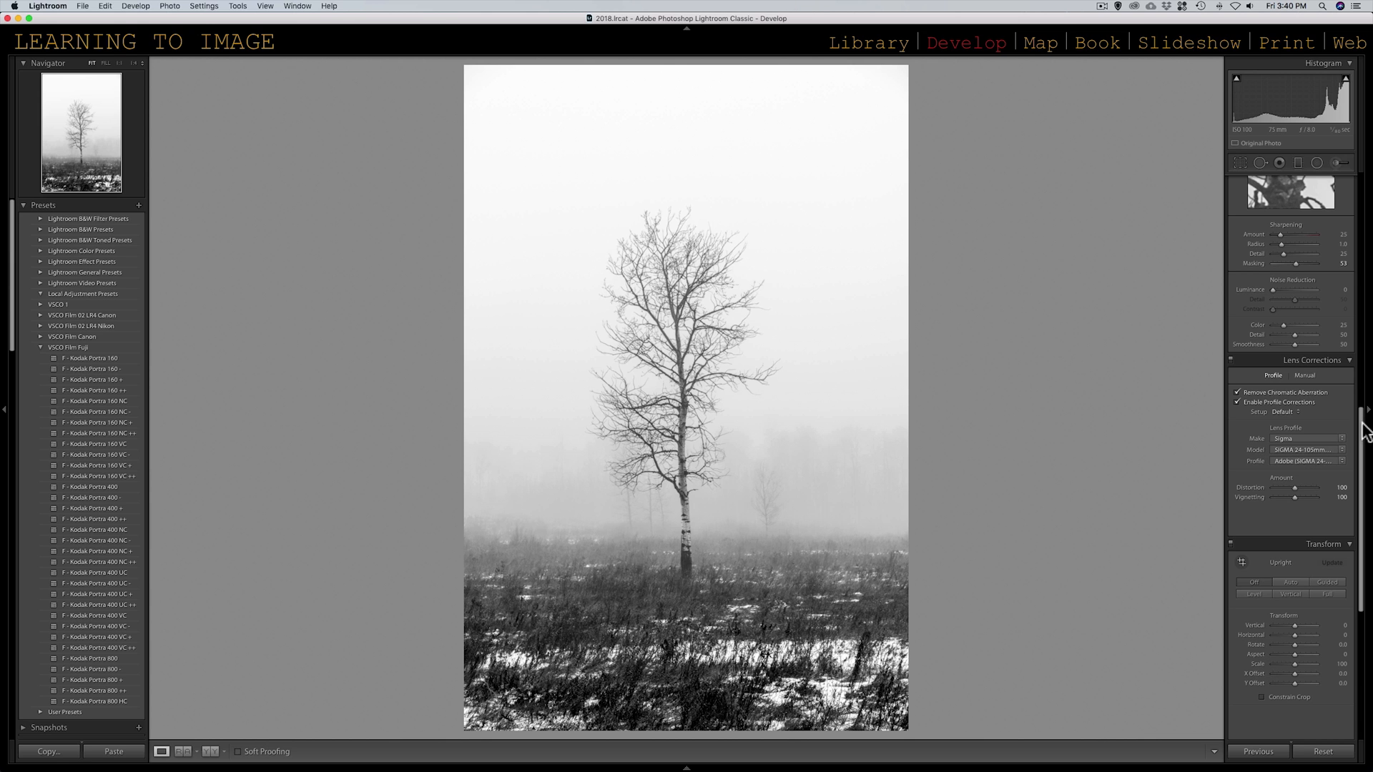
drag(1360, 425, 1300, 432)
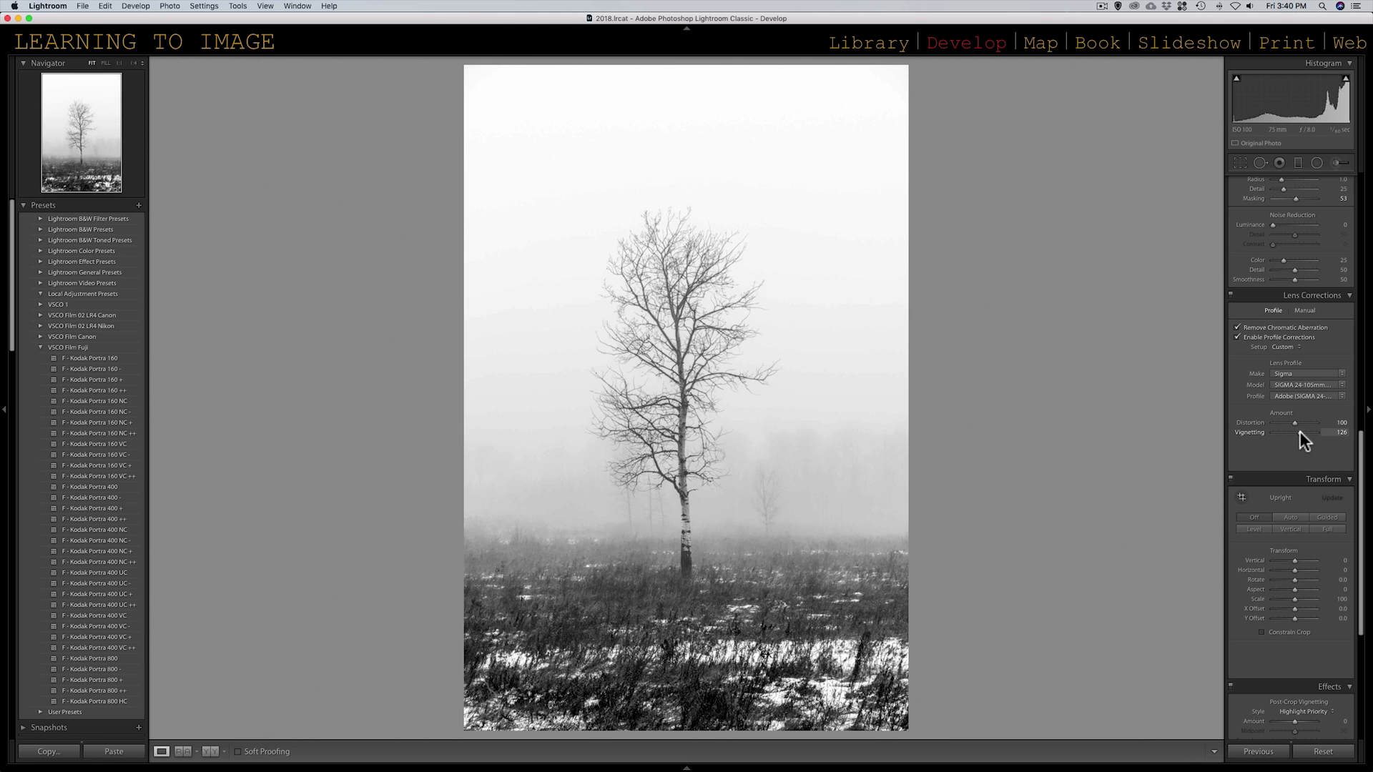
Push Dehaze to +100 and heal a spot in the fog to the left of the tree with the Spot Removal tool.
drag(1362, 430, 1357, 598)
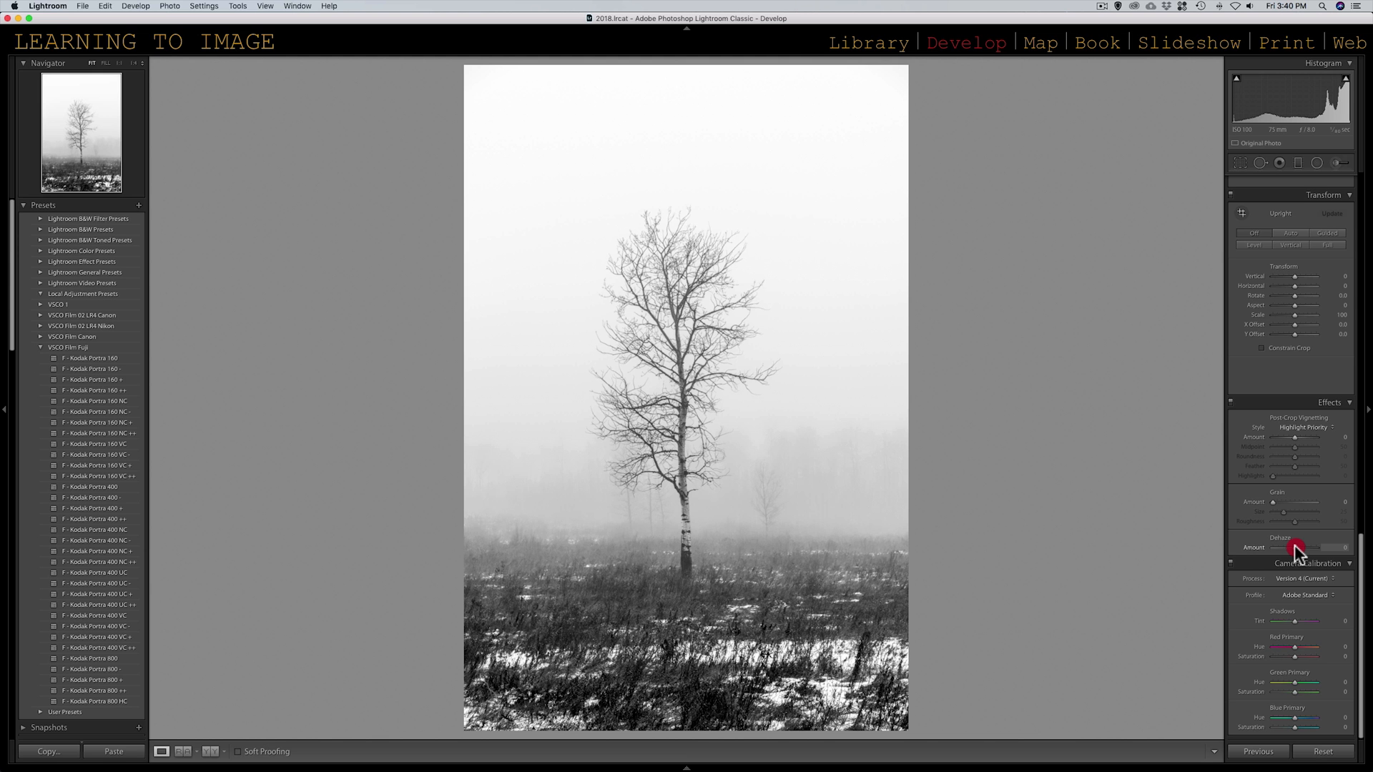
drag(1298, 545, 1366, 551)
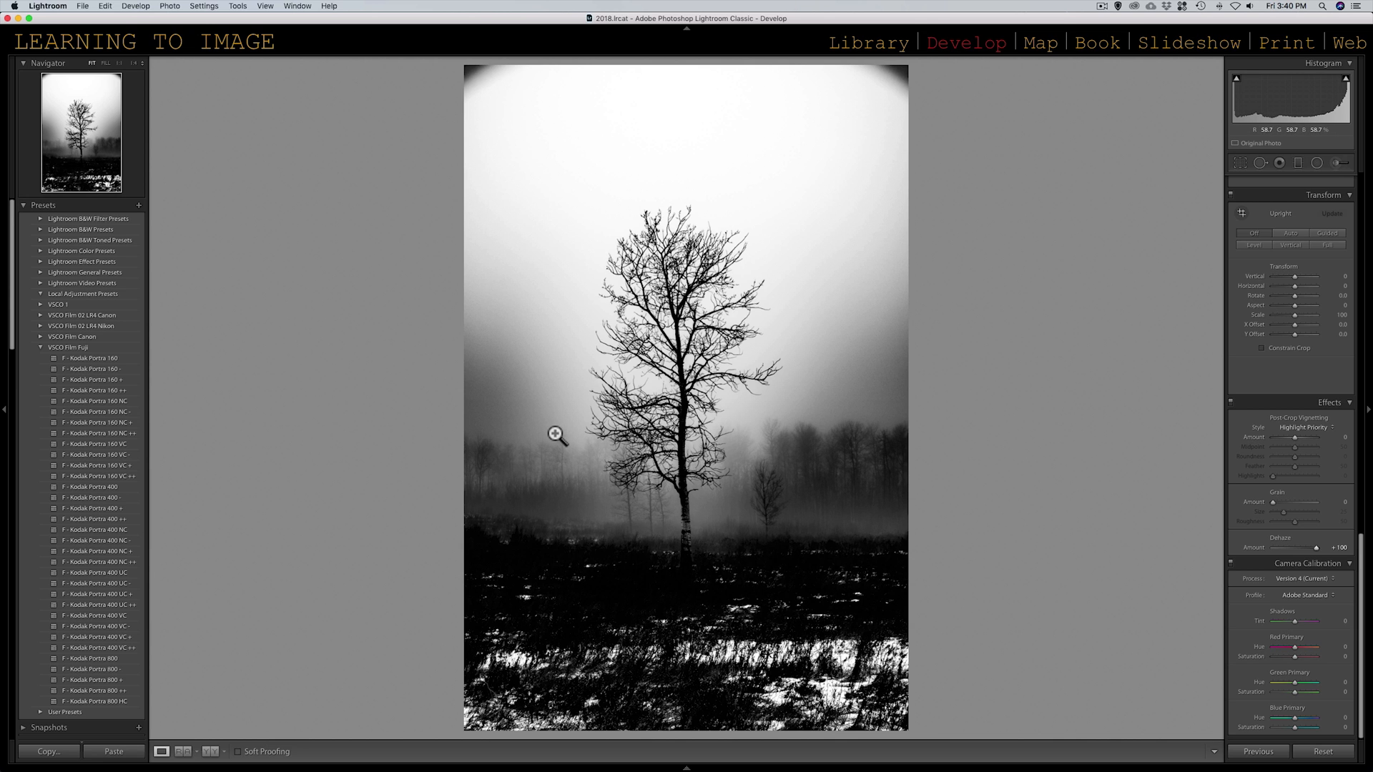
click(1261, 164)
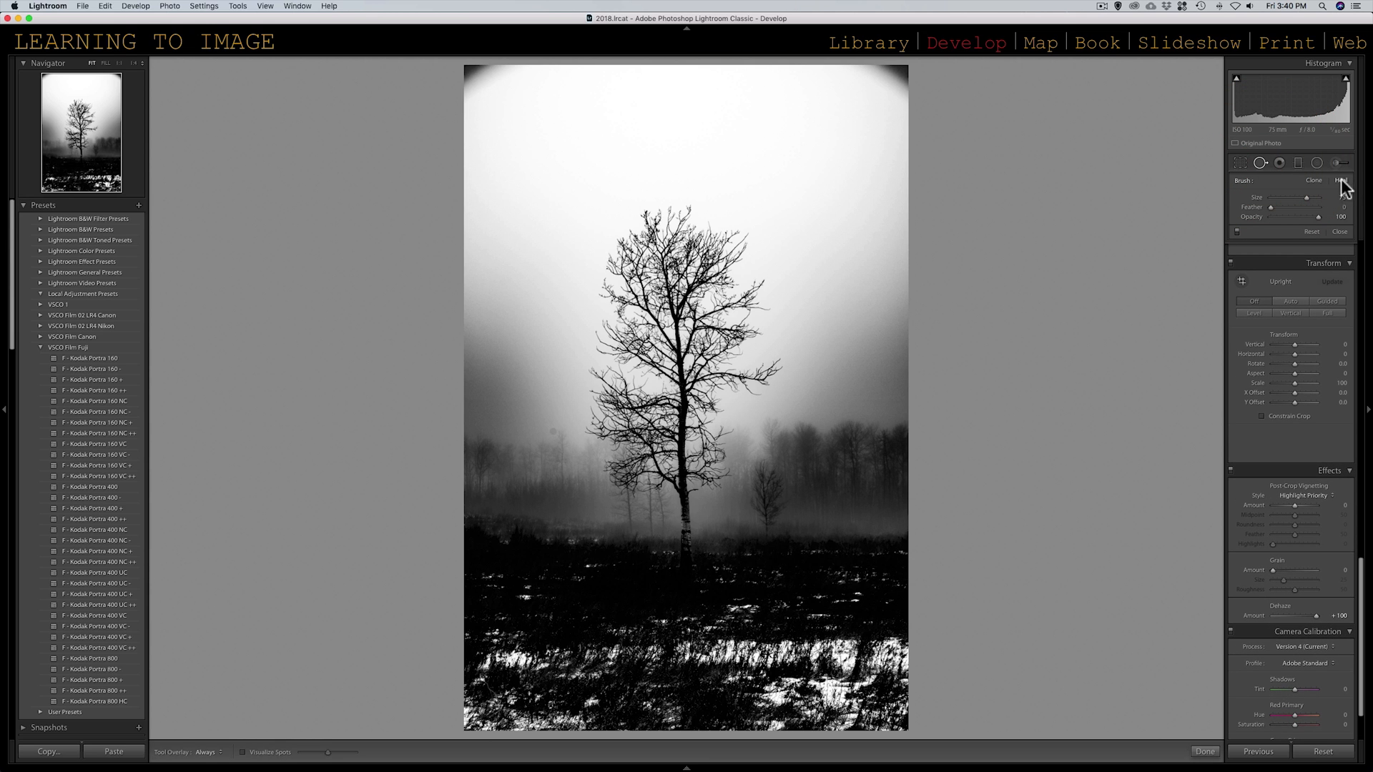
click(553, 432)
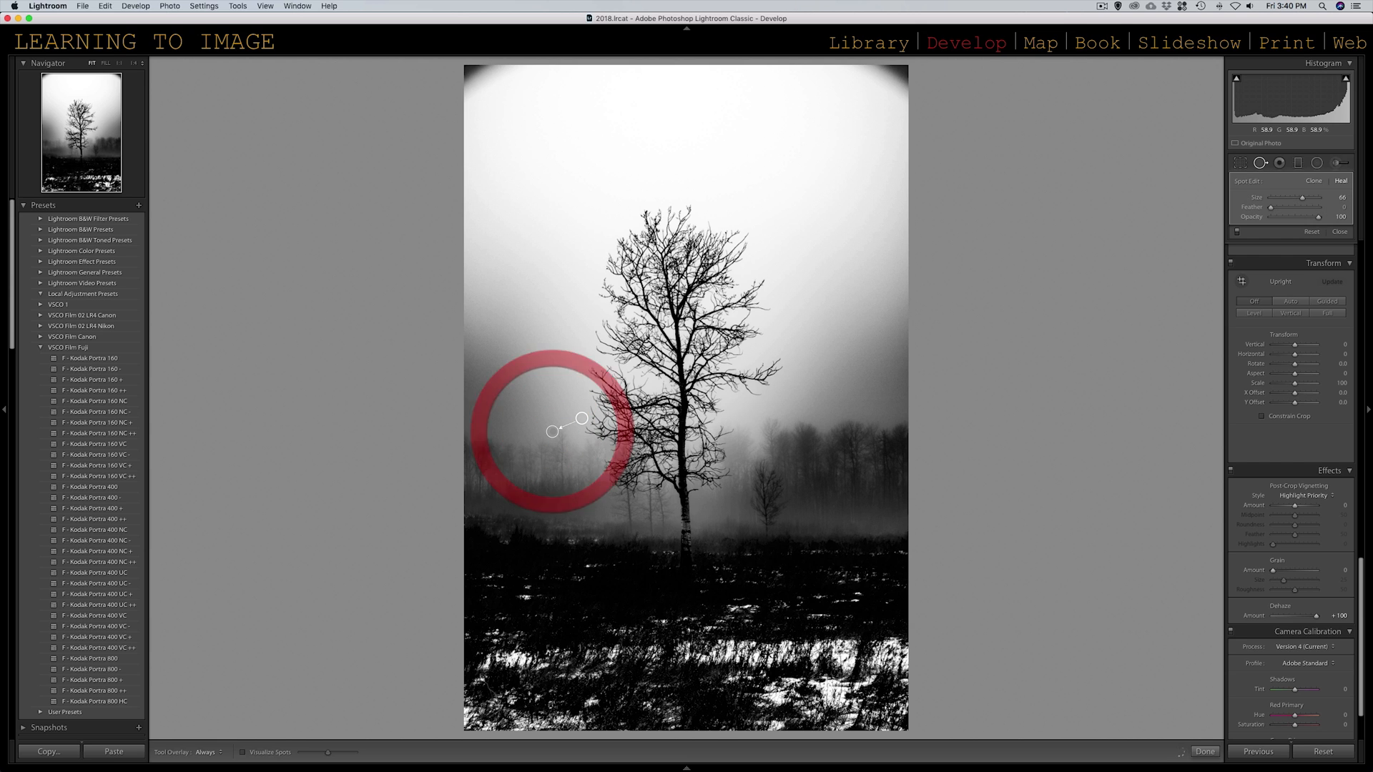
key(Return)
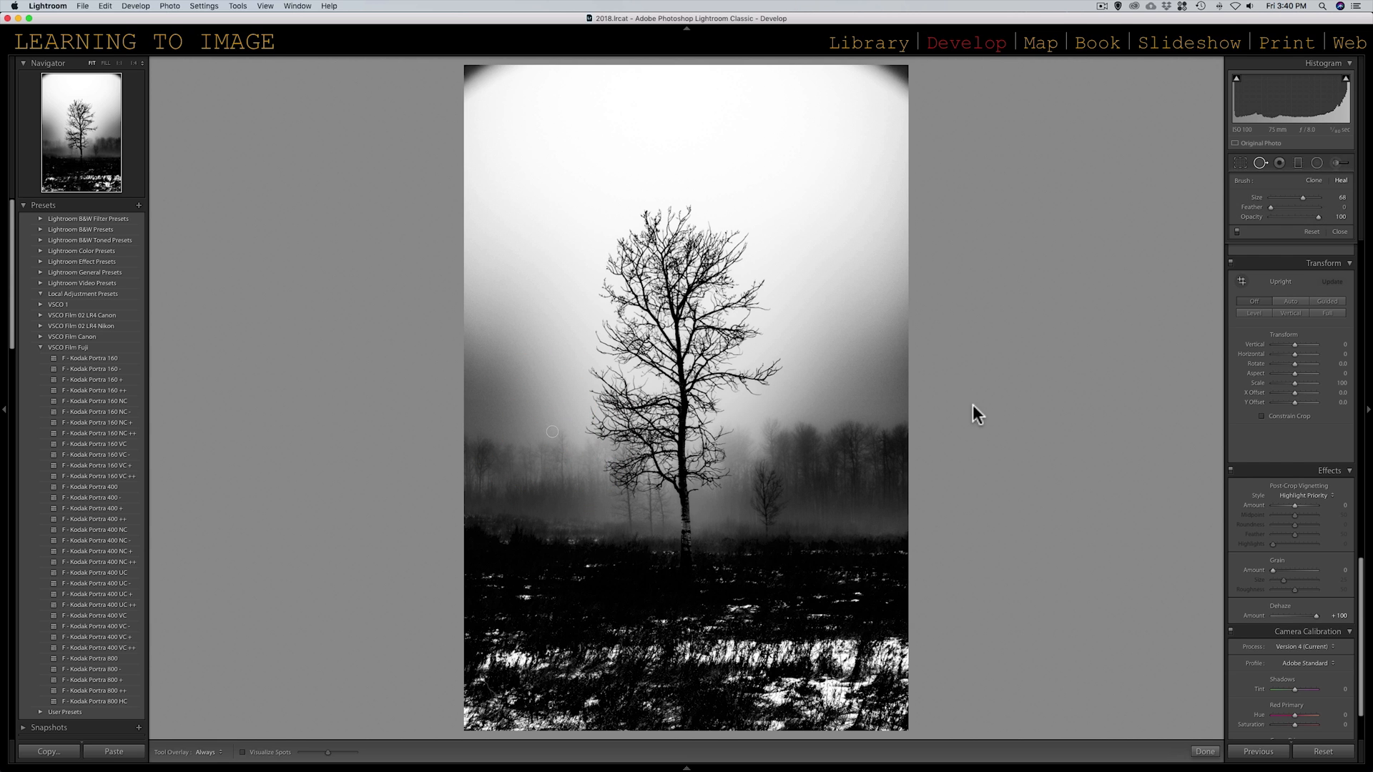
key(q)
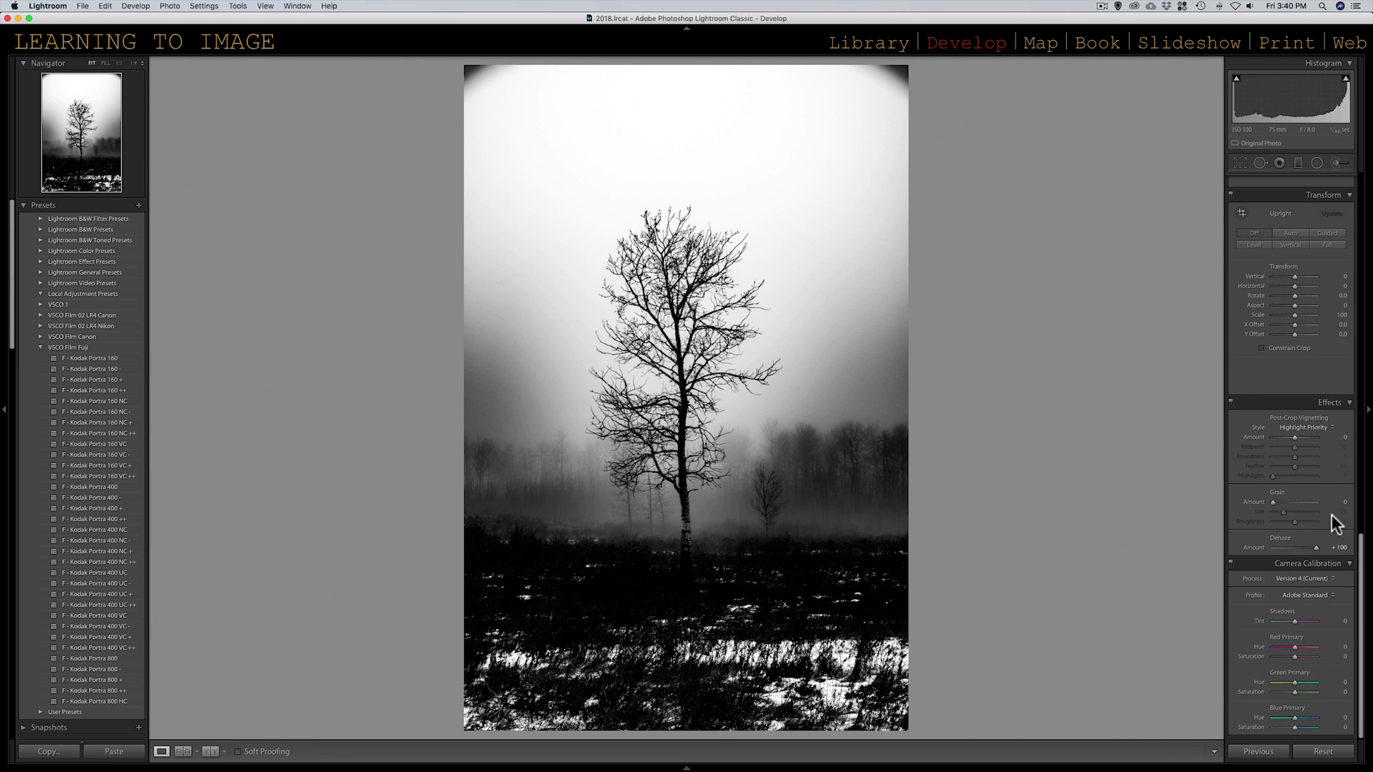
Try Dehaze at −100 and +24, reset it, and settle it at +9.
drag(1312, 547, 1246, 549)
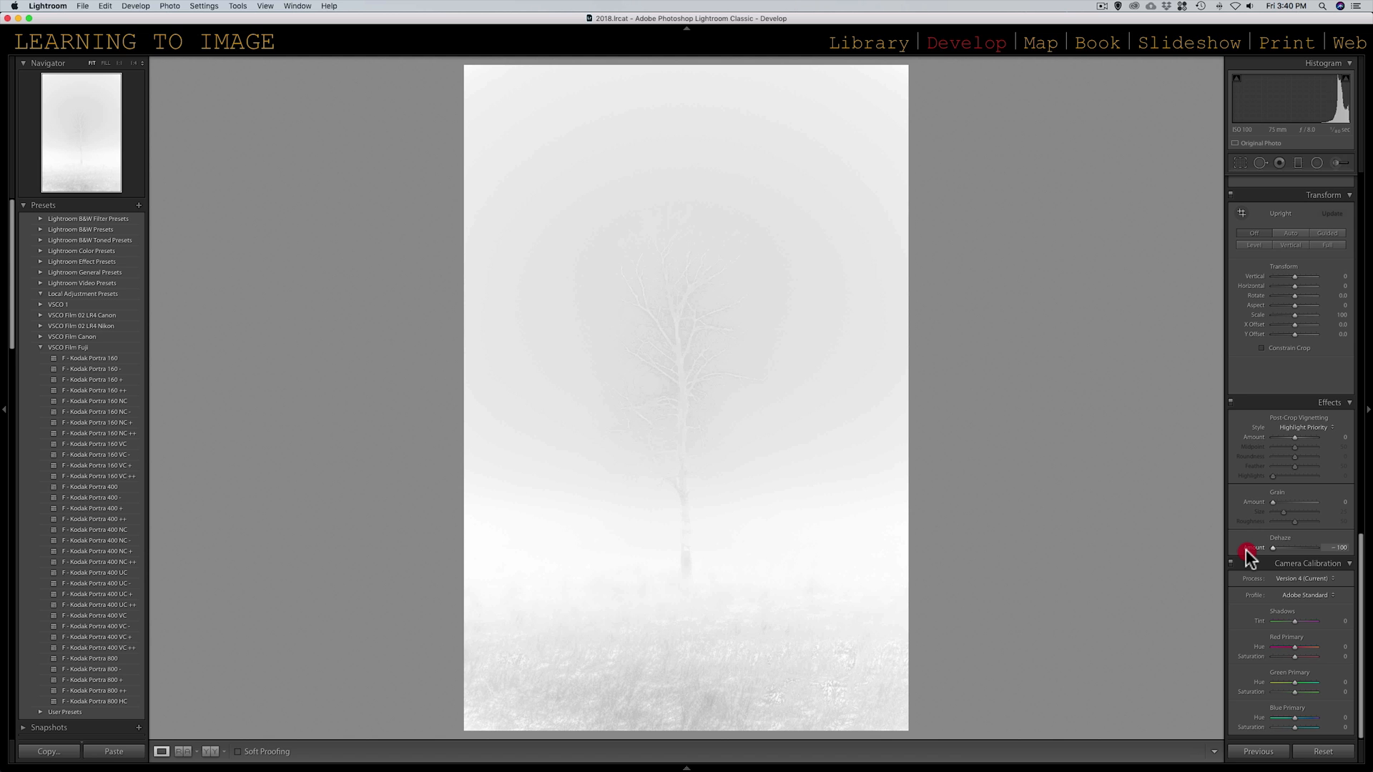
drag(1246, 550, 1298, 546)
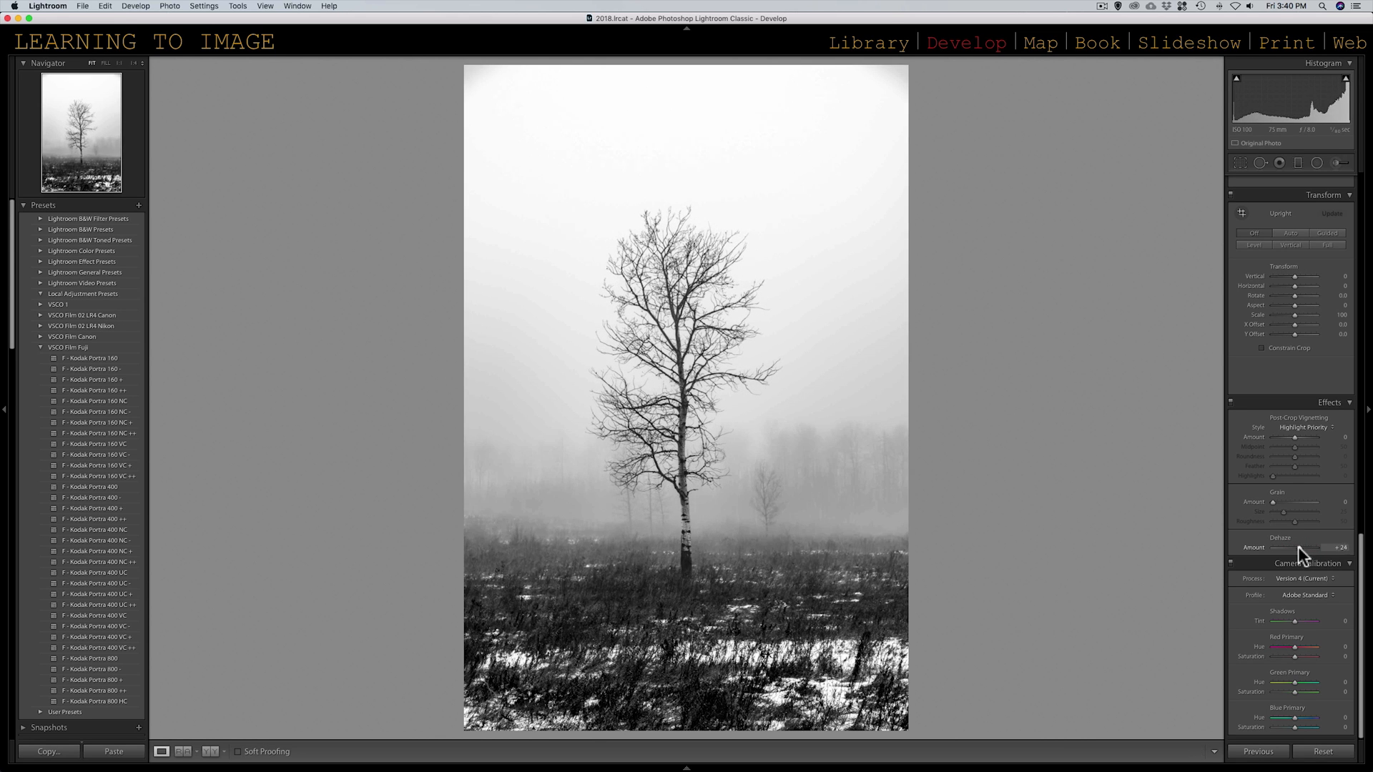
double_click(1298, 546)
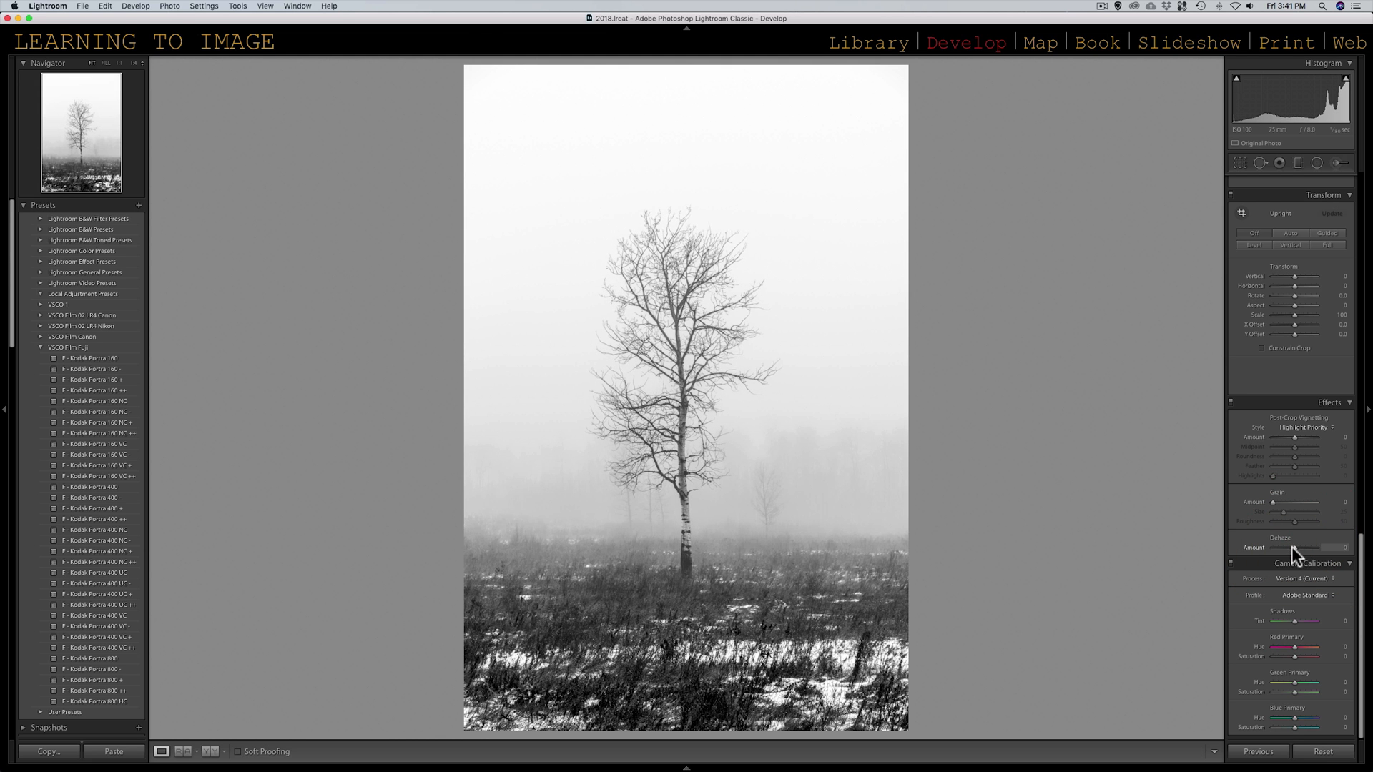
drag(1293, 546, 1295, 548)
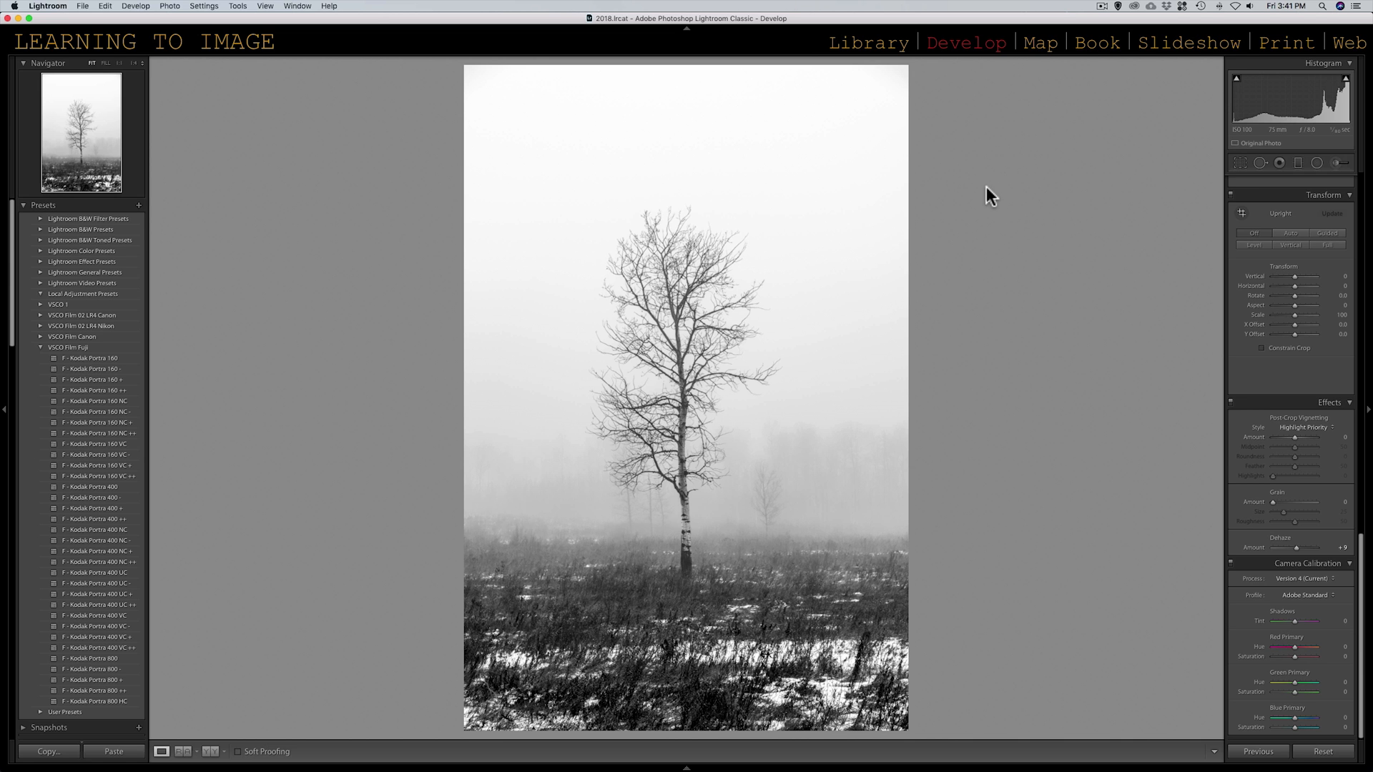
key(r)
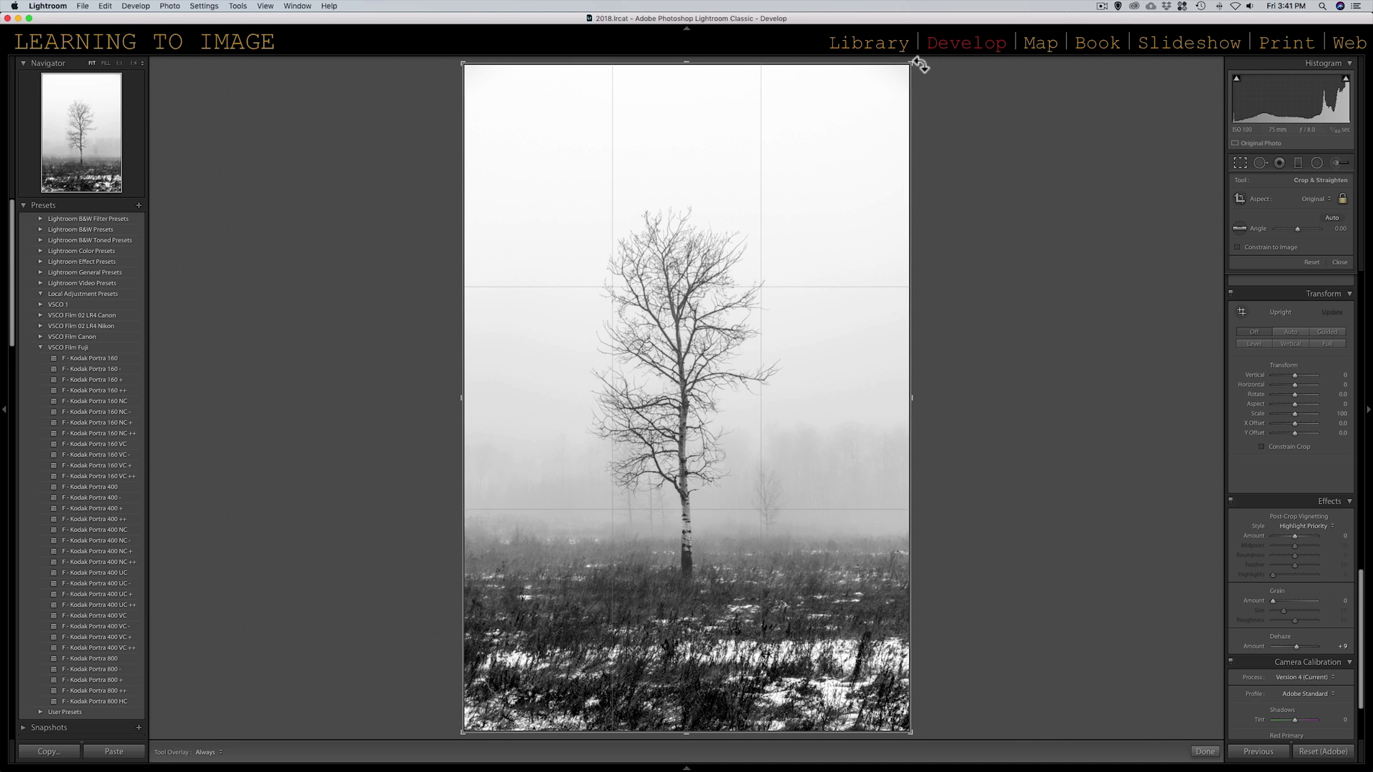
key(shift)
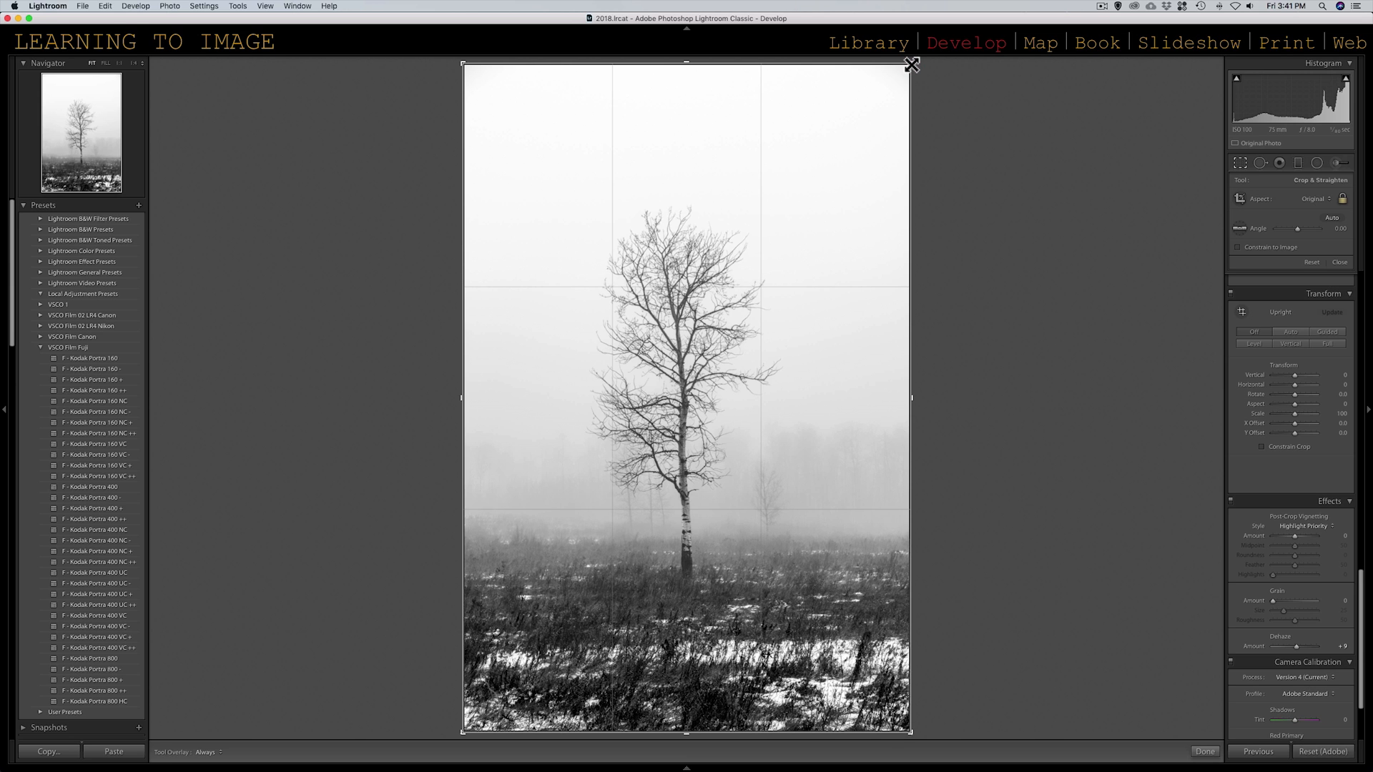
click(912, 64)
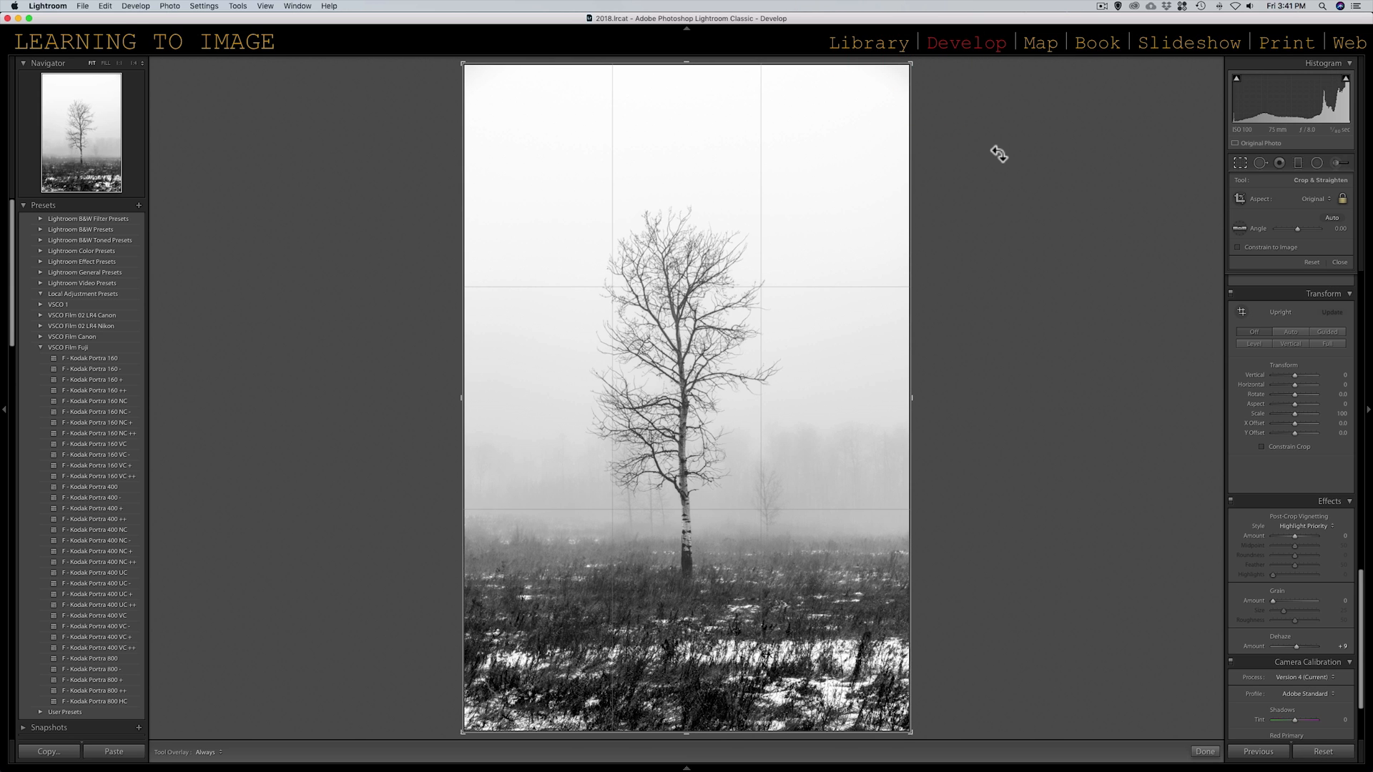
key(r)
key(r)
key(r)
key(r)
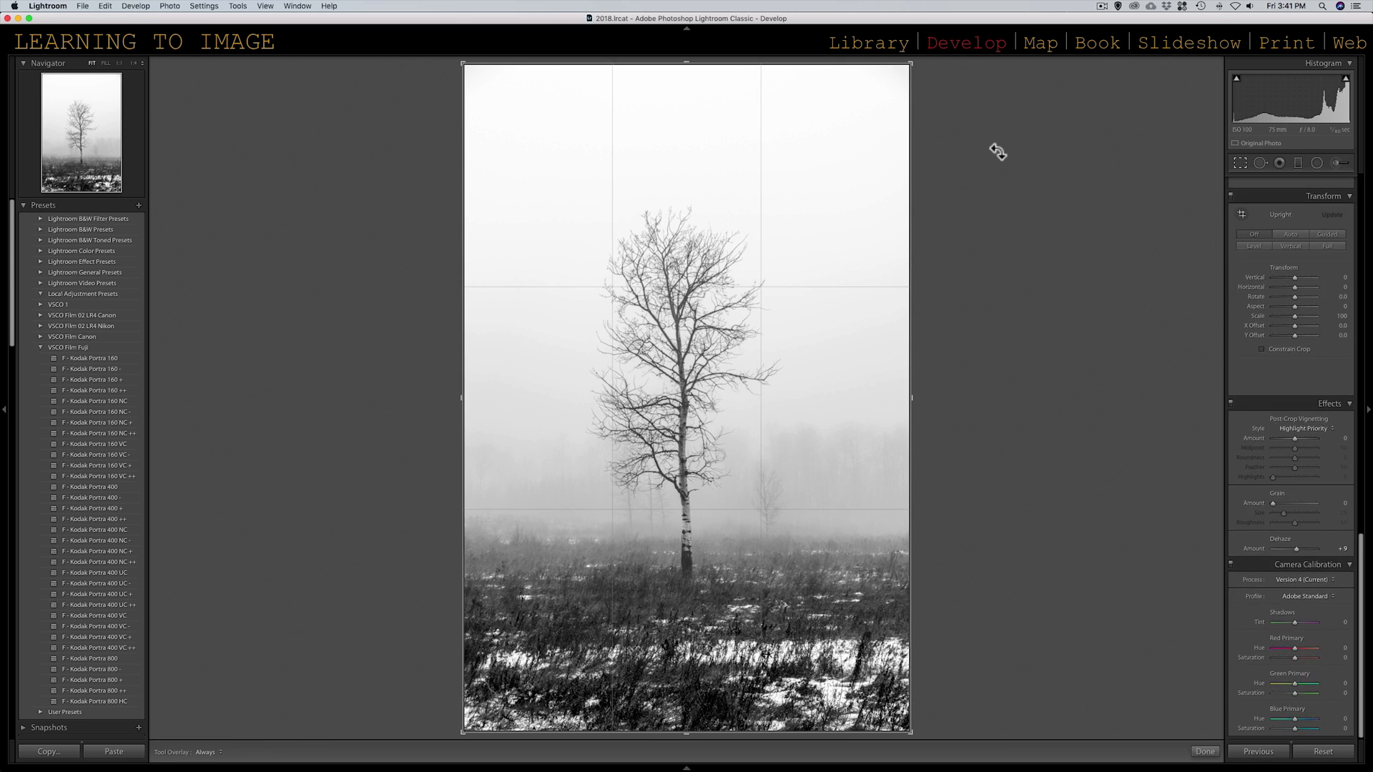
key(r)
key(r)
key(r)
key(r)
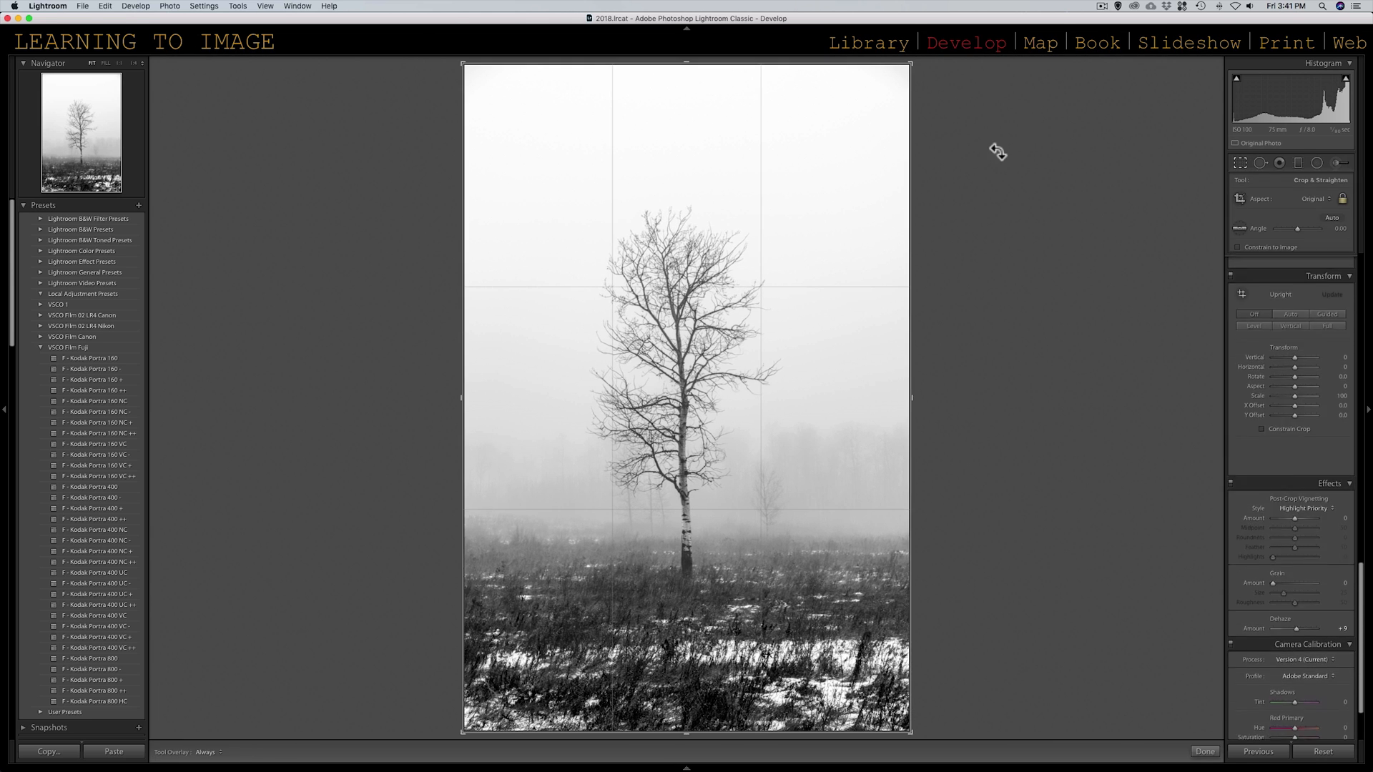
click(872, 47)
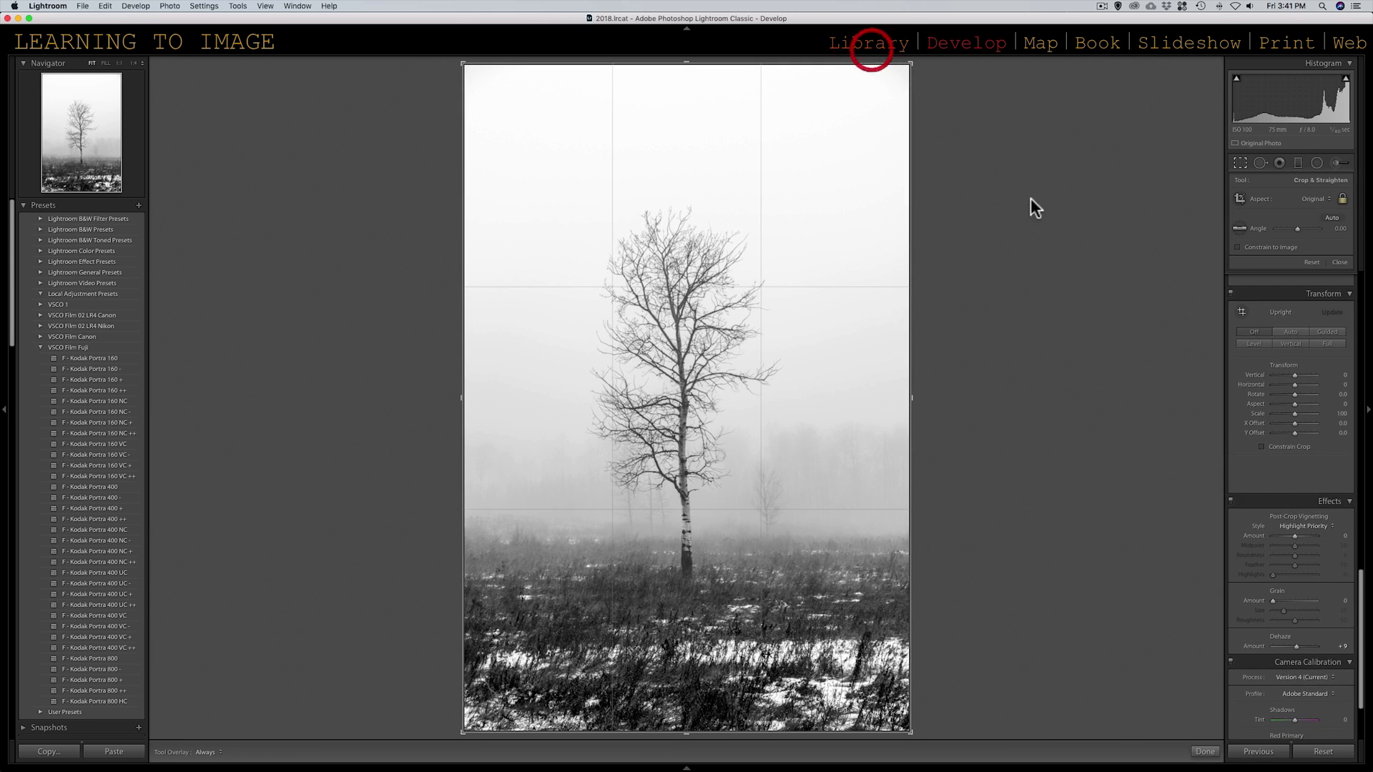
Crop the photo closer around the tree at the Original aspect ratio, keeping the tree centred, and switch to the unedited version for comparison.
key(r)
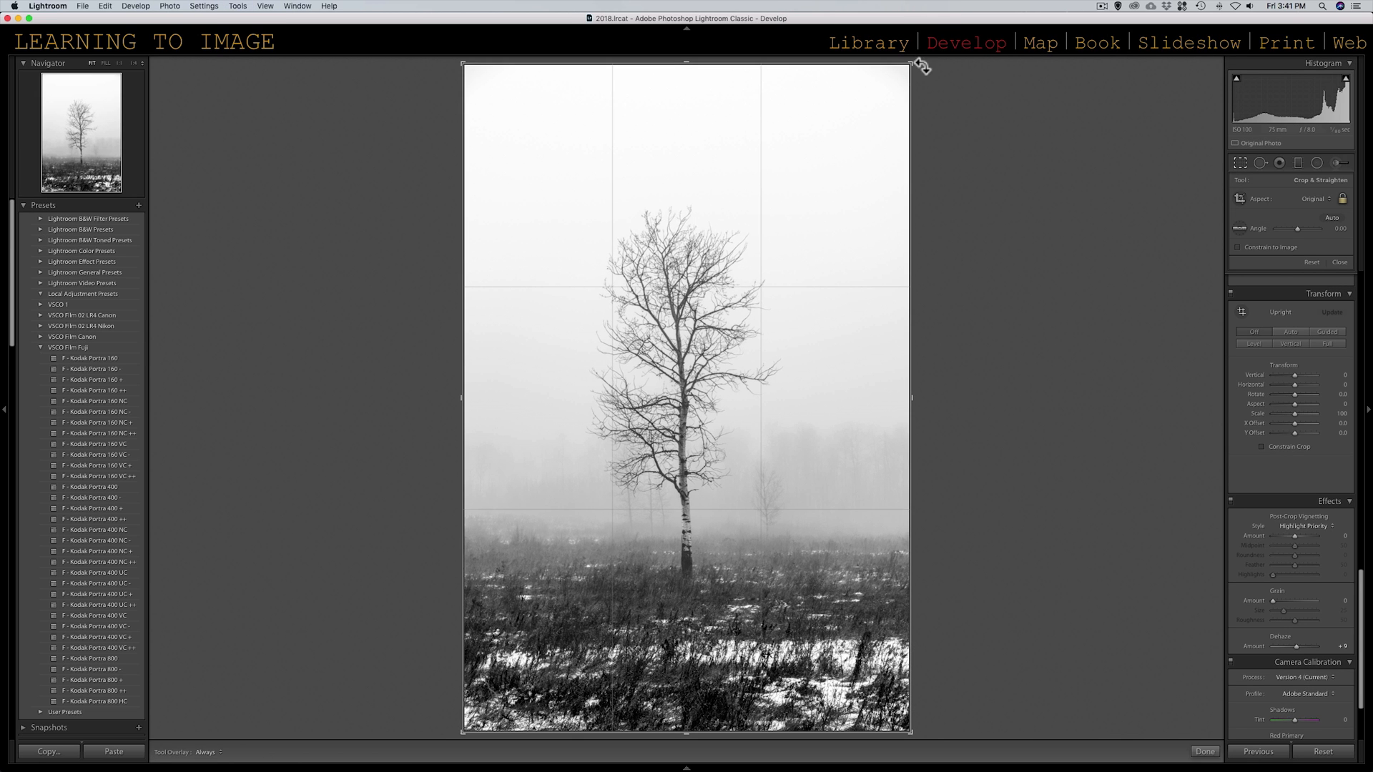
key(shift)
drag(912, 62, 894, 98)
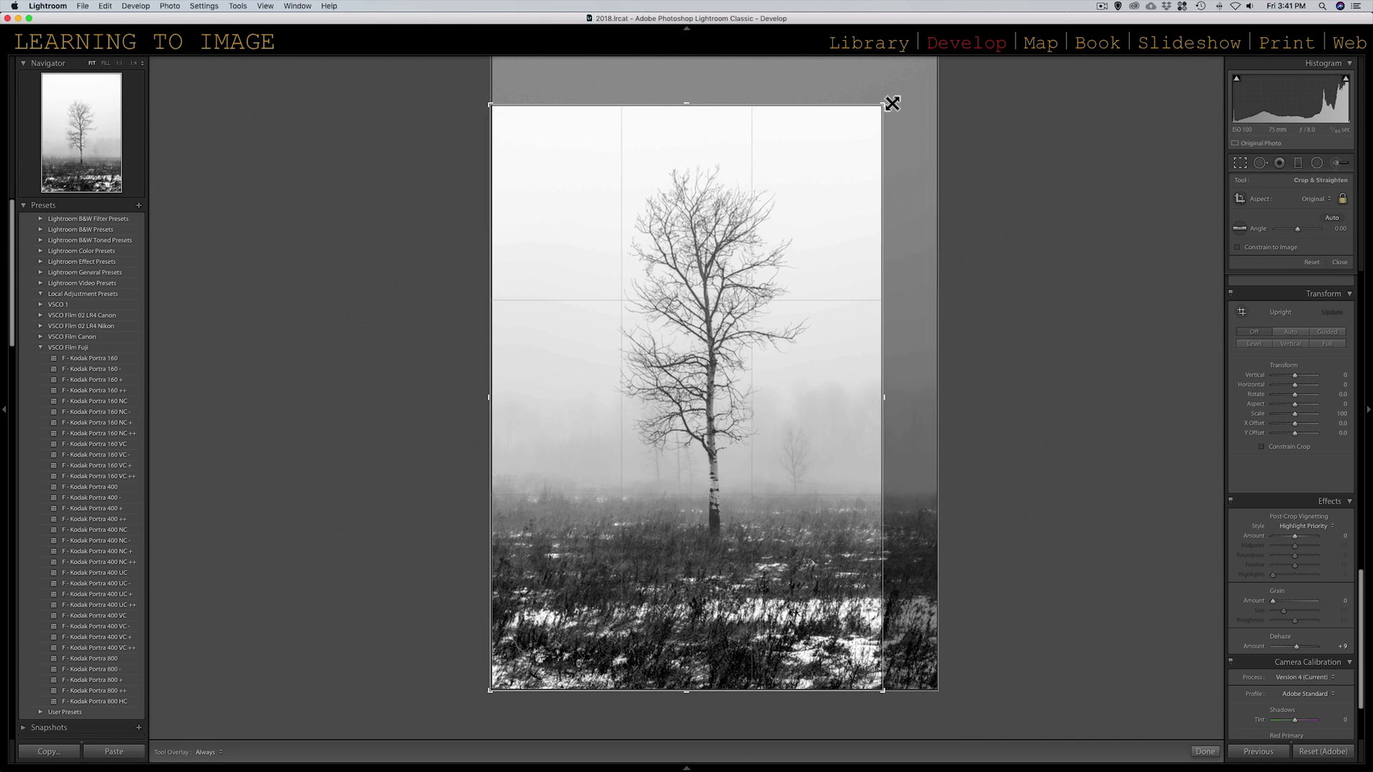
drag(672, 466, 656, 468)
key(Return)
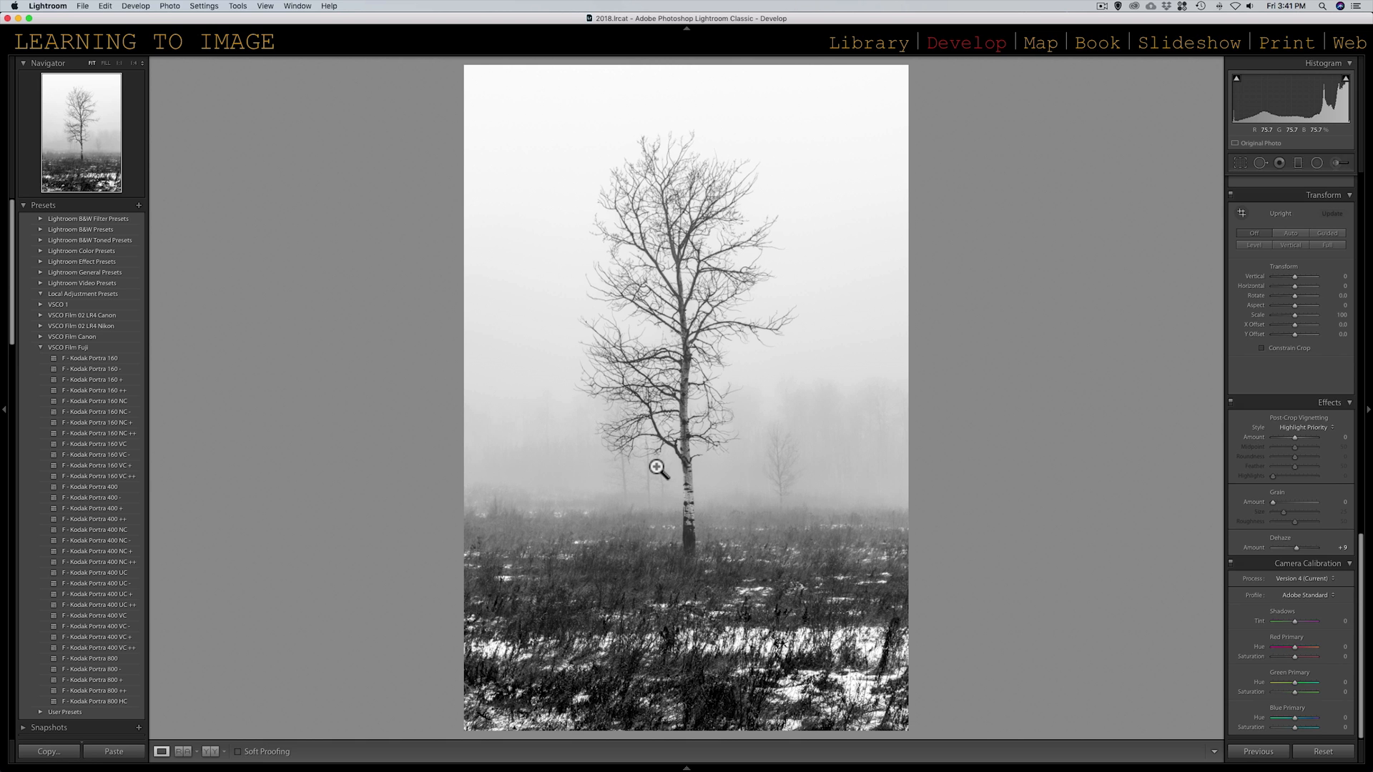
key(Left)
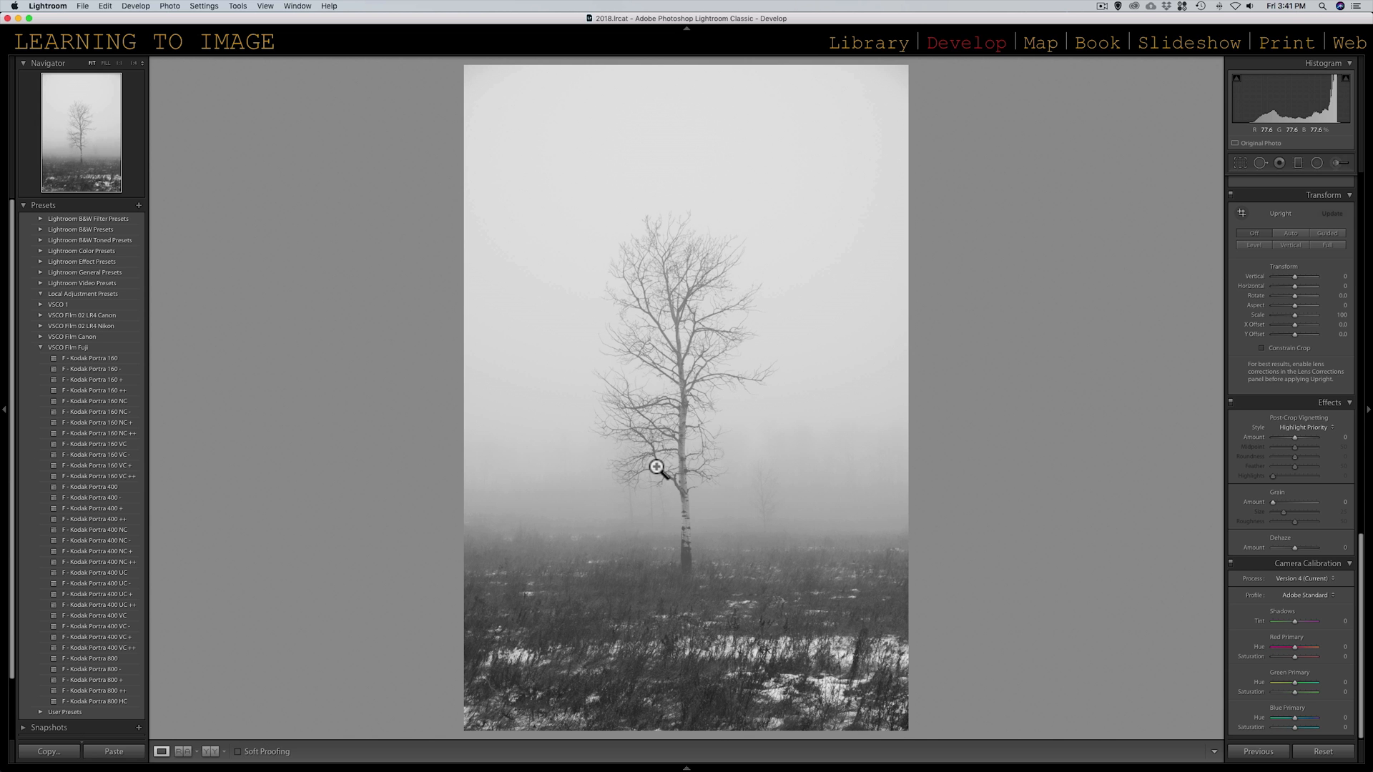
Compare the unedited and edited versions of the lone-tree photo, ending on the edited version.
key(Right)
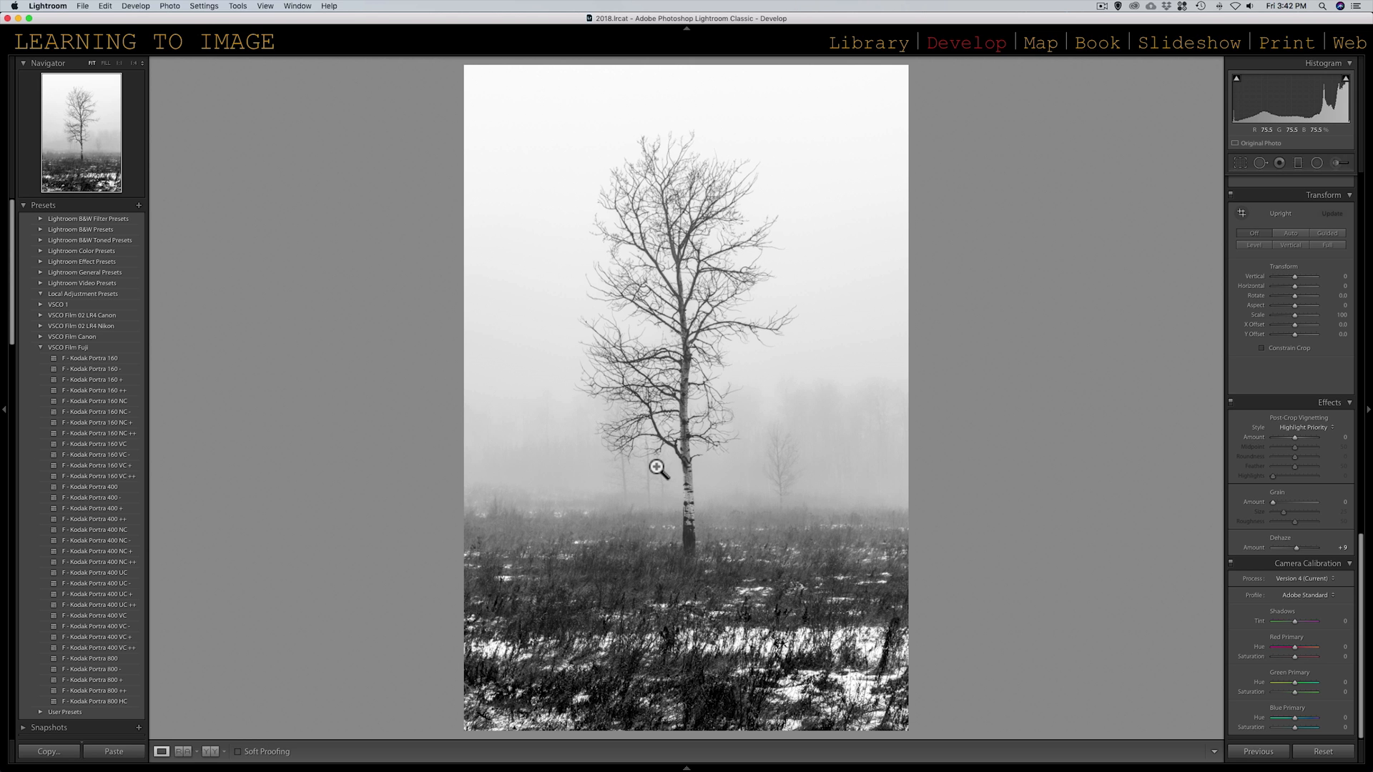
key(Left)
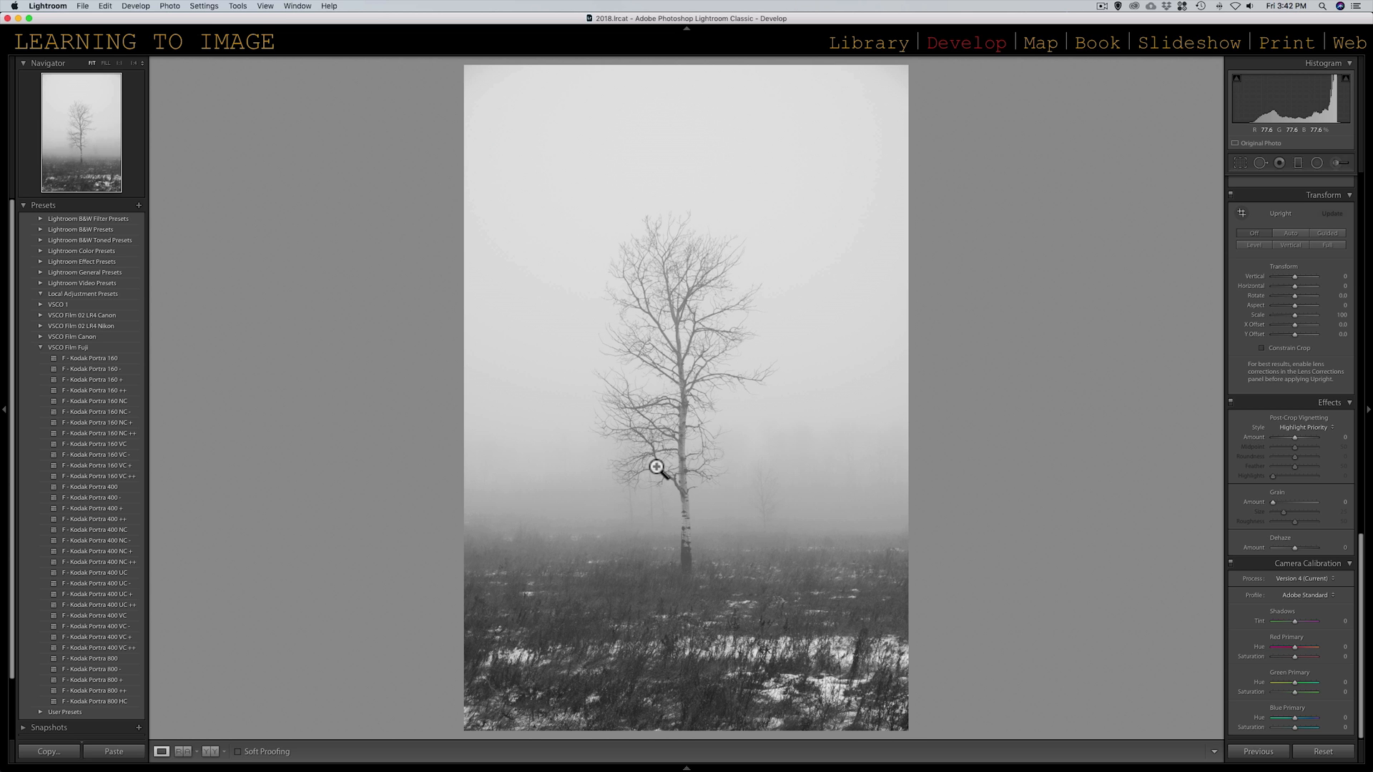
key(Right)
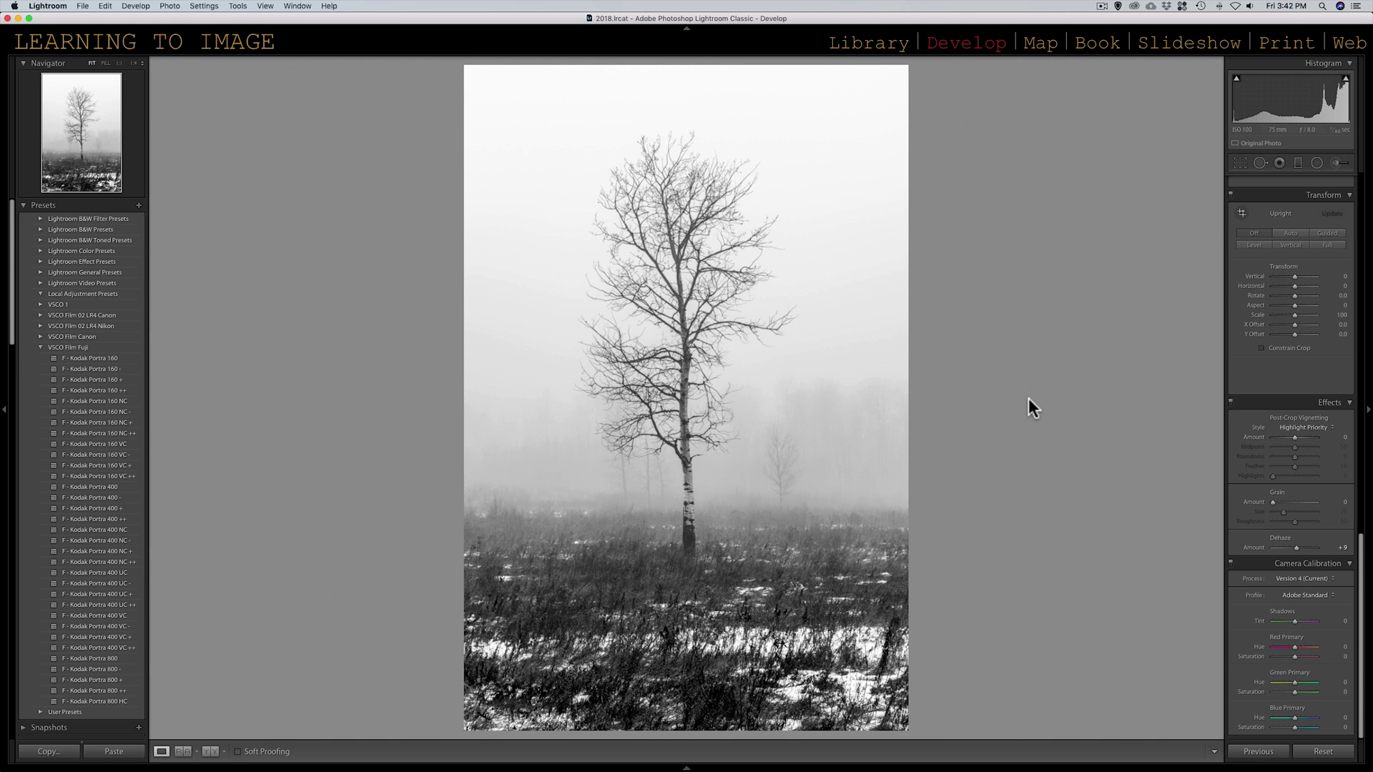
Try a large radial filter centred on the tree and reaching the frame edges, with Exposure at −0.47 and Feather 100.
scroll(1327, 346, up, 15)
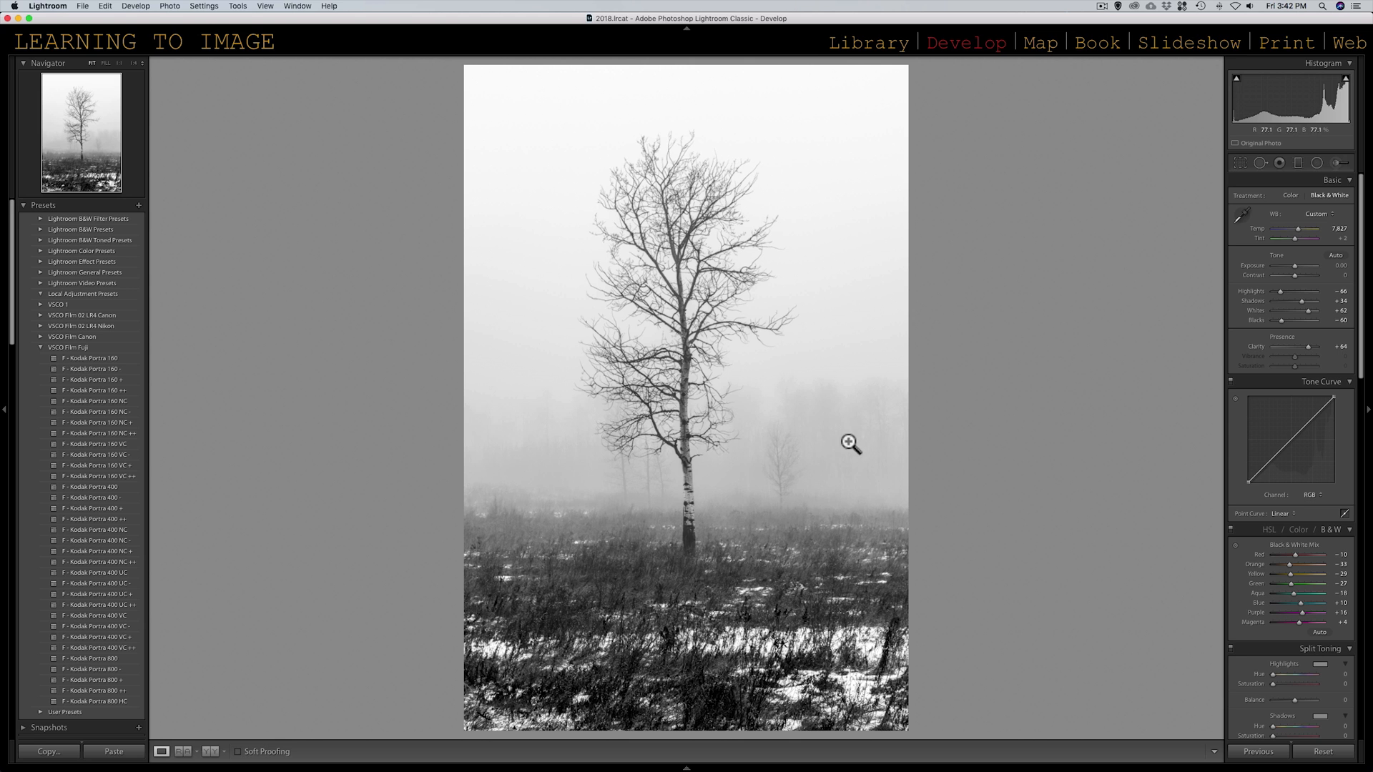
click(1317, 163)
drag(740, 132, 494, 560)
drag(760, 251, 711, 403)
drag(1296, 234, 1293, 234)
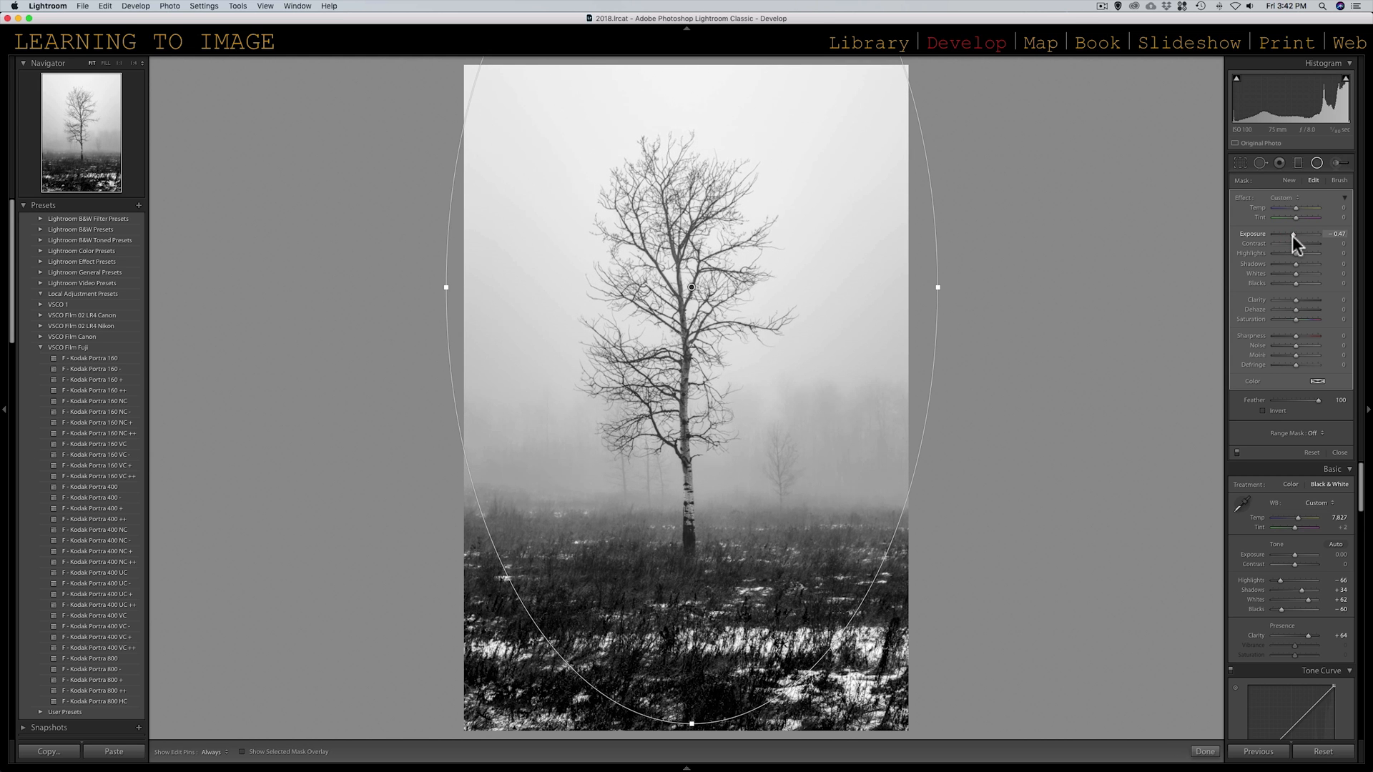
click(1293, 235)
Add a second, narrower radial filter fitted around the tree and invert its mask.
click(1288, 181)
drag(699, 279, 610, 486)
drag(753, 209, 717, 370)
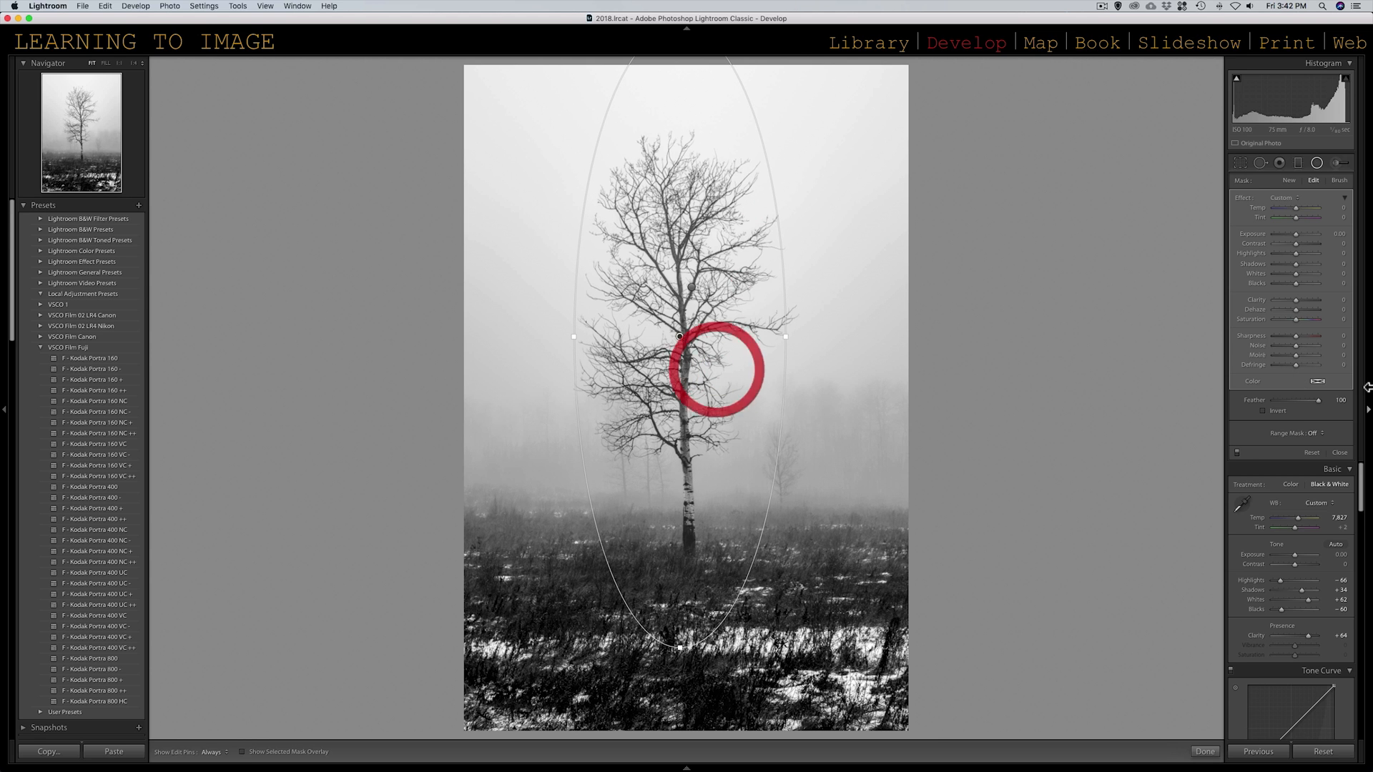
click(1270, 413)
Try a much higher Contrast in the narrow radial filter, reset it, and delete the larger radial filter.
drag(1298, 246, 1311, 246)
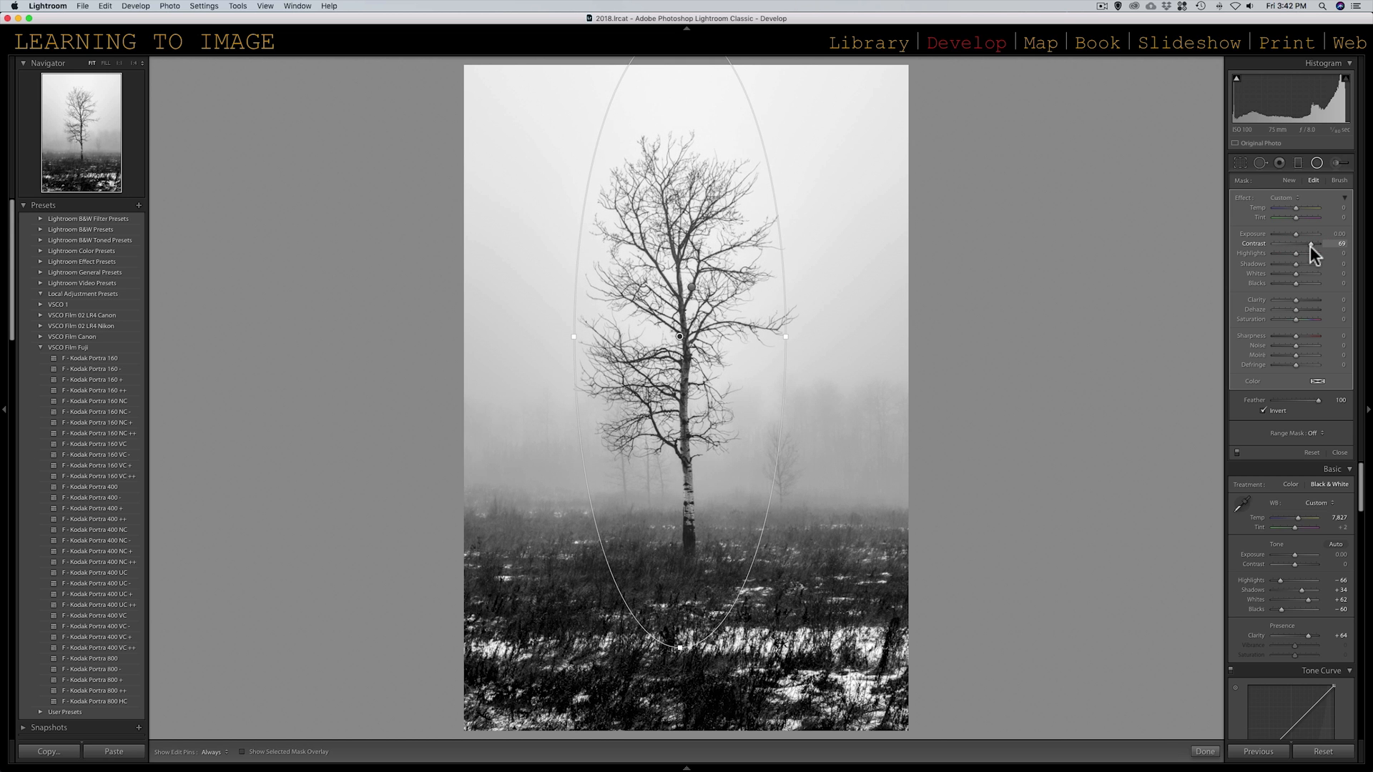
double_click(1295, 245)
drag(1294, 273, 1274, 300)
click(692, 286)
key(Delete)
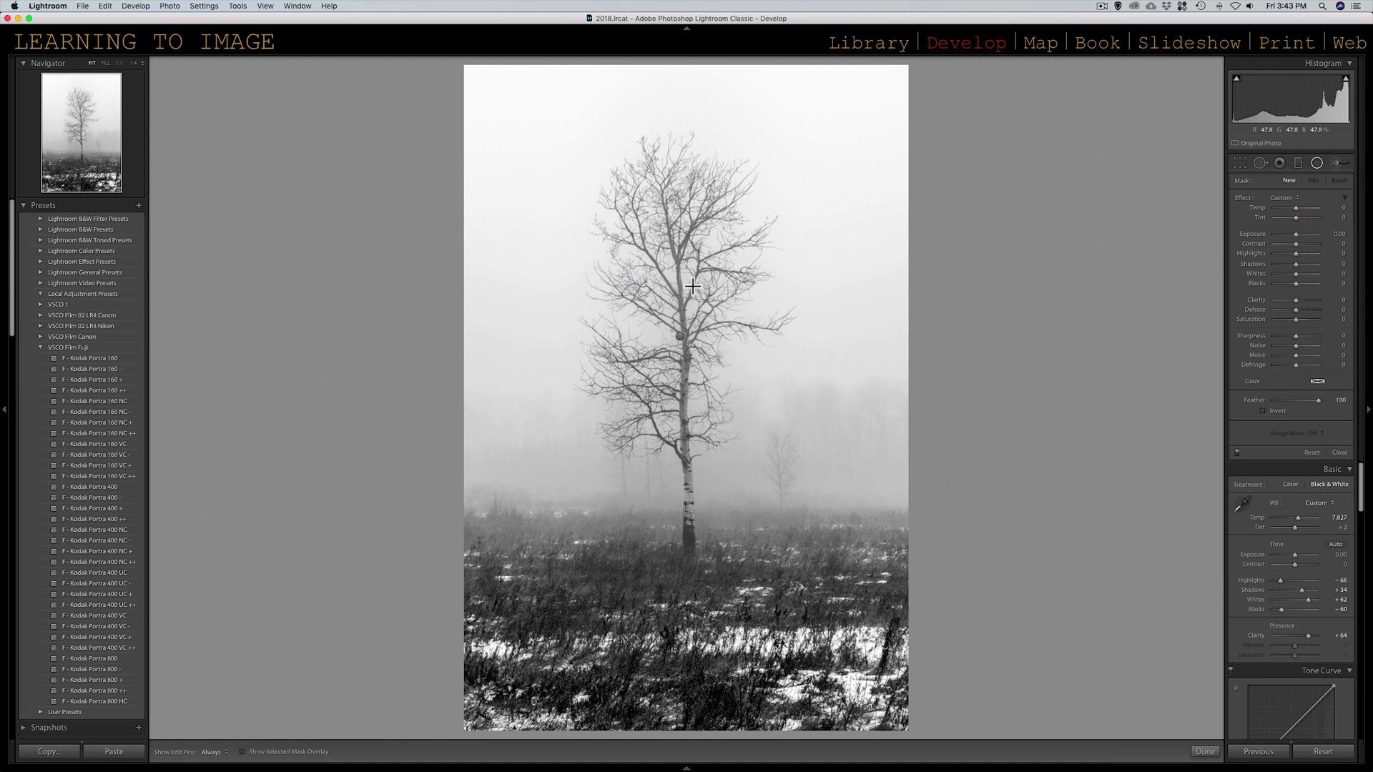